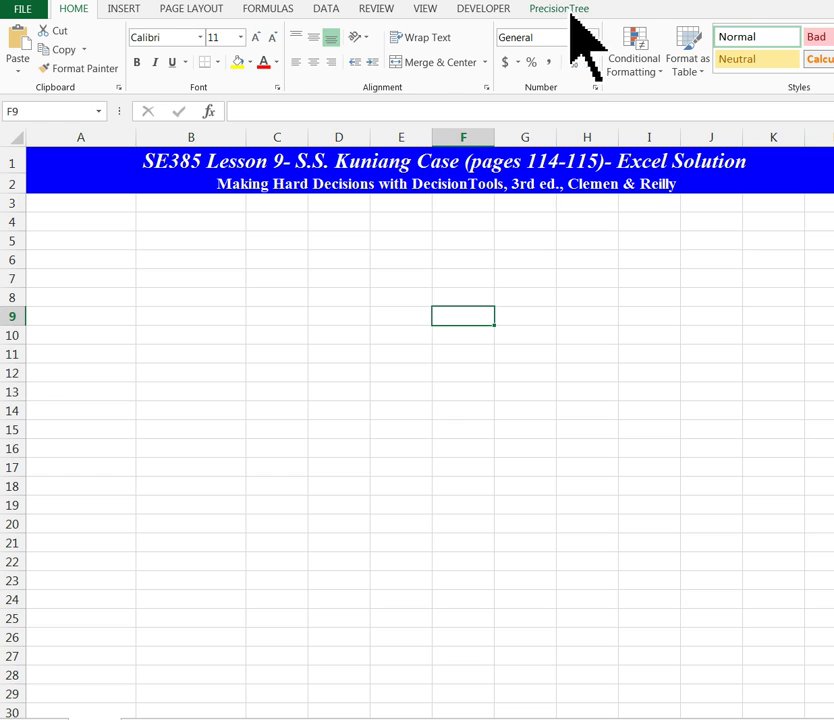
Create a new influence diagram named 'Cost of Deal' with its payoff node at cell C25
{"action": "left_click", "coordinate": [566, 14]}
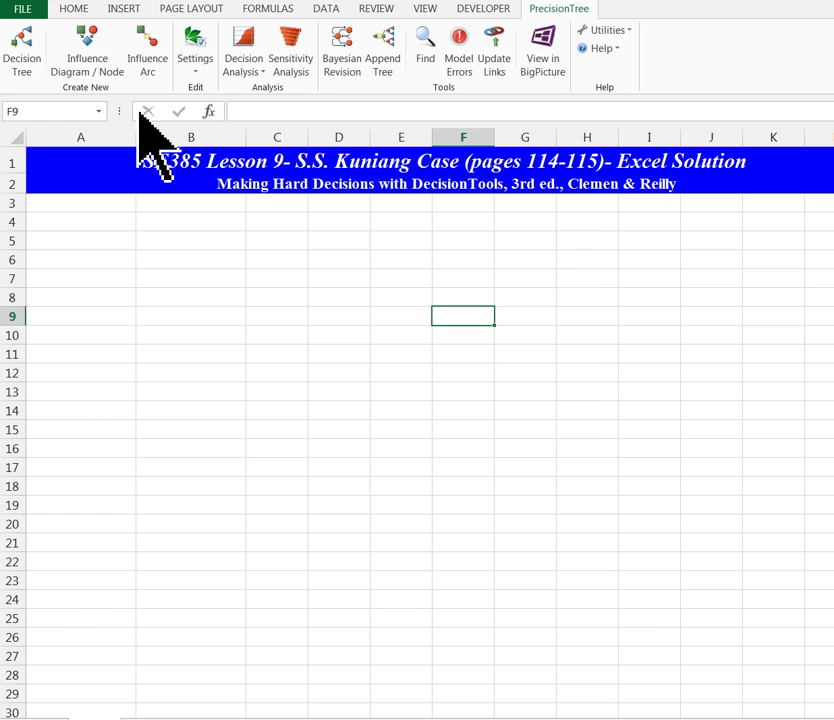
{"action": "left_click", "coordinate": [98, 68]}
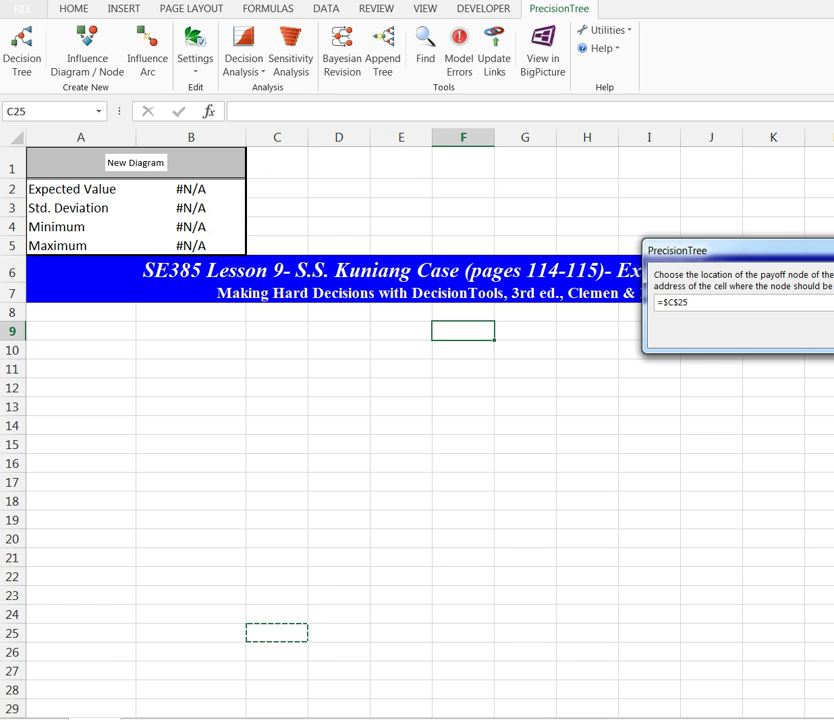
{"action": "key", "text": "Return"}
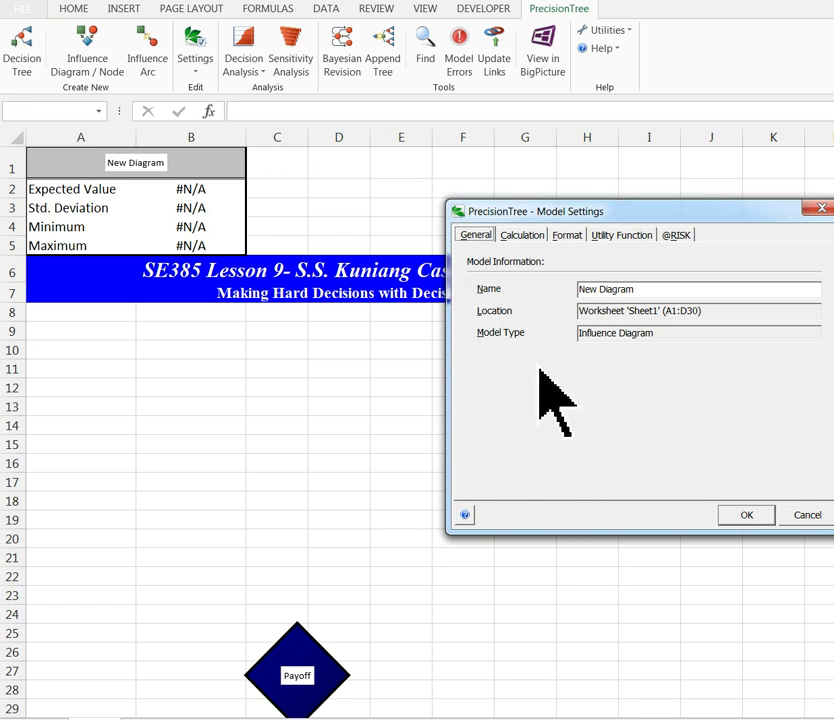
{"action": "left_click_drag", "start_coordinate": [650, 289], "coordinate": [585, 289]}
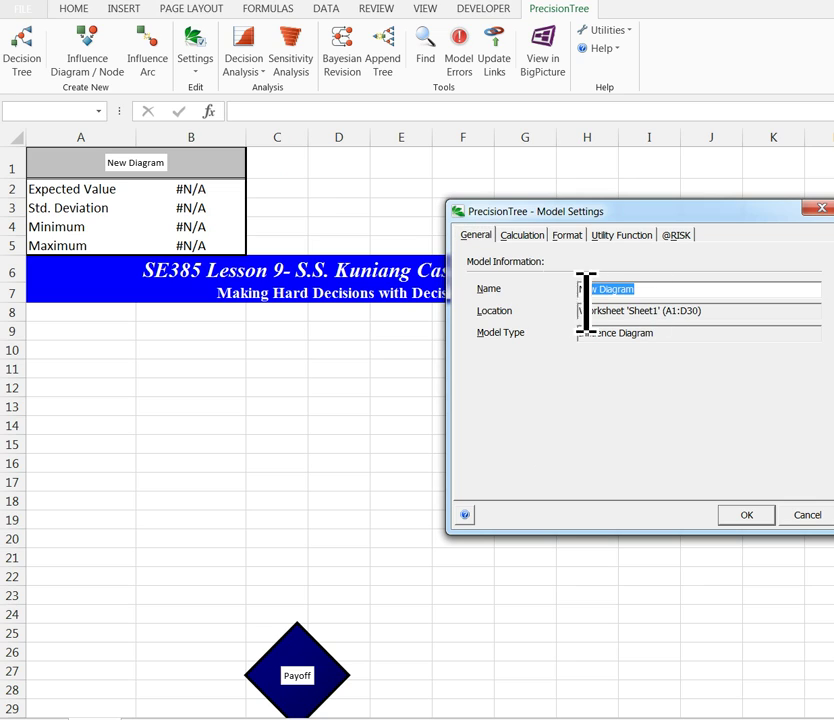
{"action": "type", "text": "CX"}
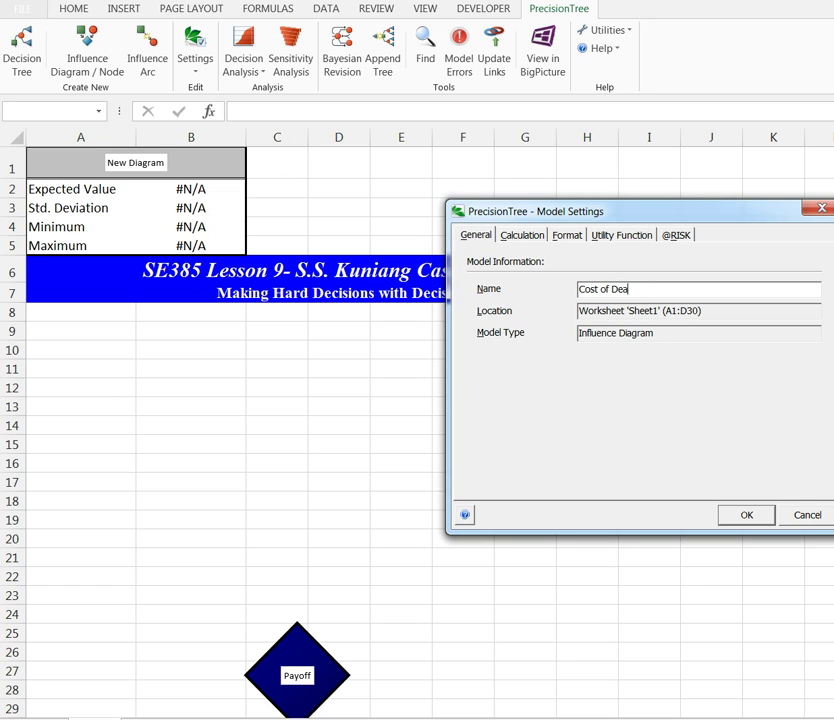
{"action": "left_click", "coordinate": [748, 516]}
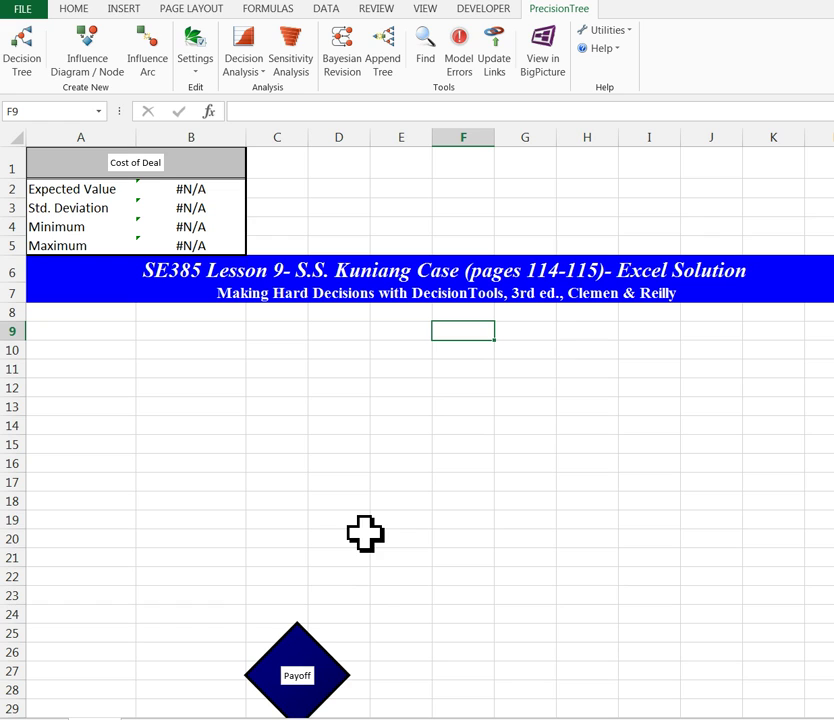
Add a decision node named 'Bid Amount?' at cell B16, keeping its two default outcomes
{"action": "left_click", "coordinate": [108, 84]}
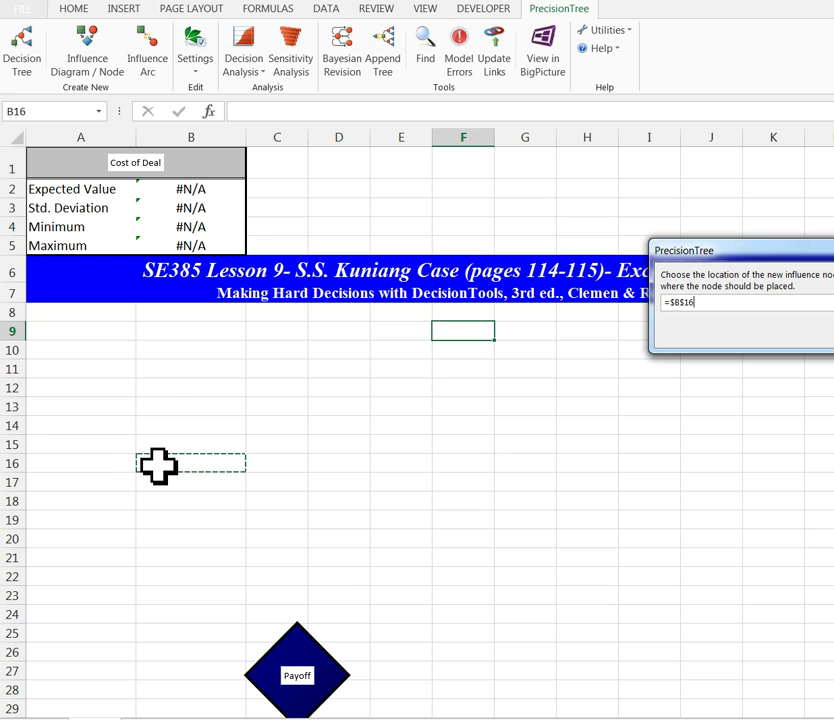
{"action": "key", "text": "Return"}
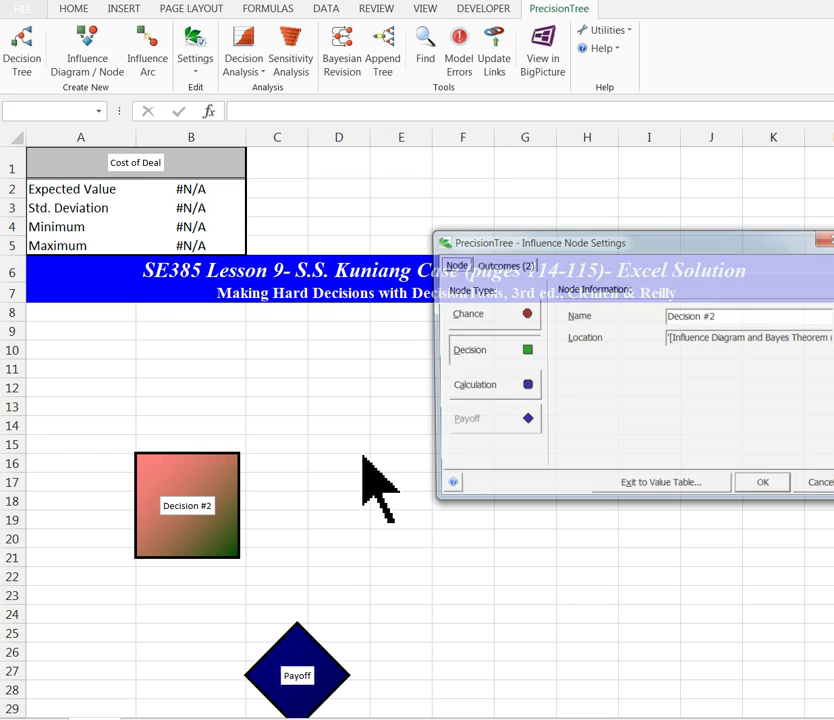
{"action": "left_click_drag", "start_coordinate": [741, 322], "coordinate": [609, 320]}
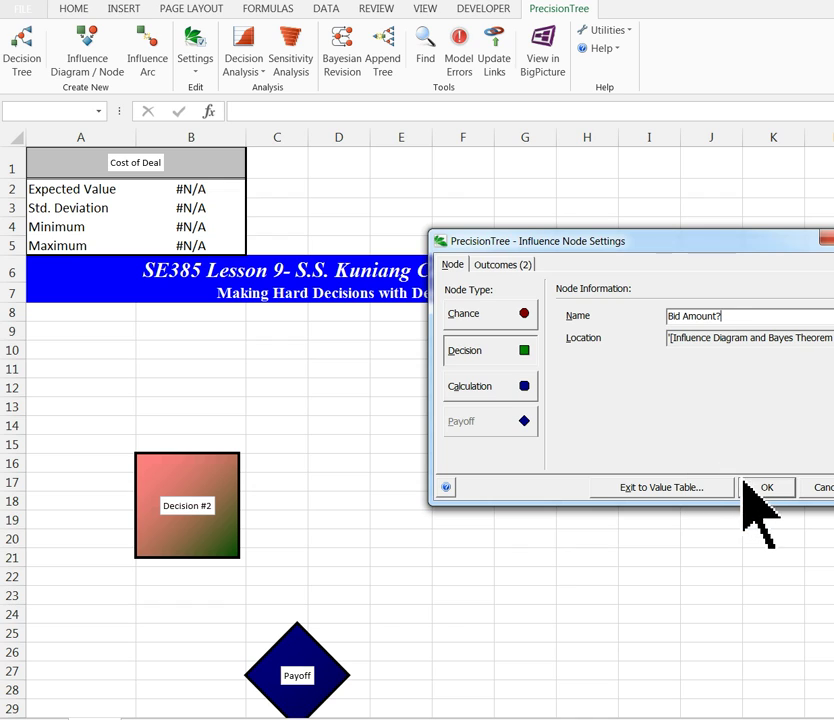
{"action": "left_click", "coordinate": [496, 265]}
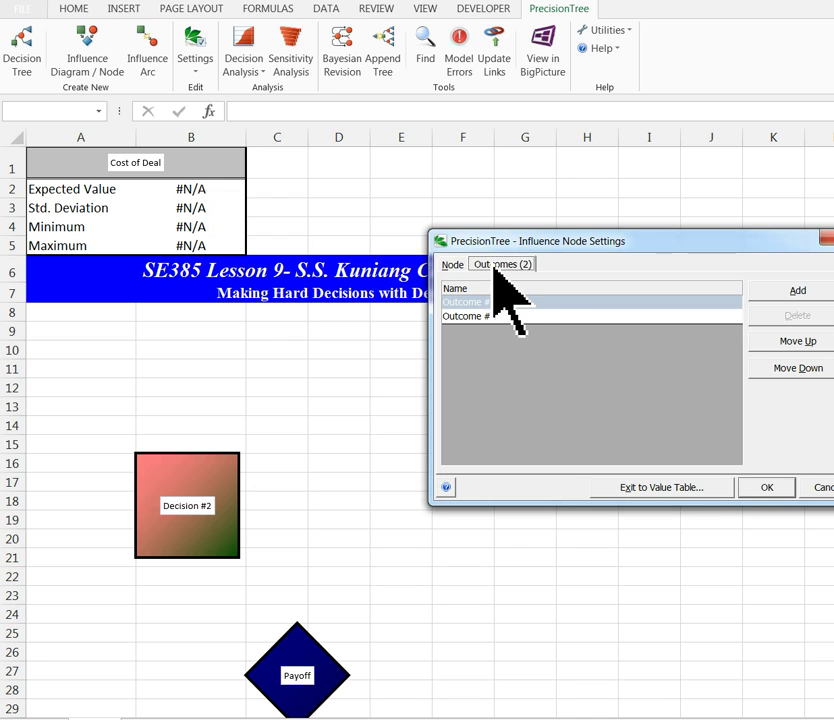
{"action": "left_click", "coordinate": [770, 494]}
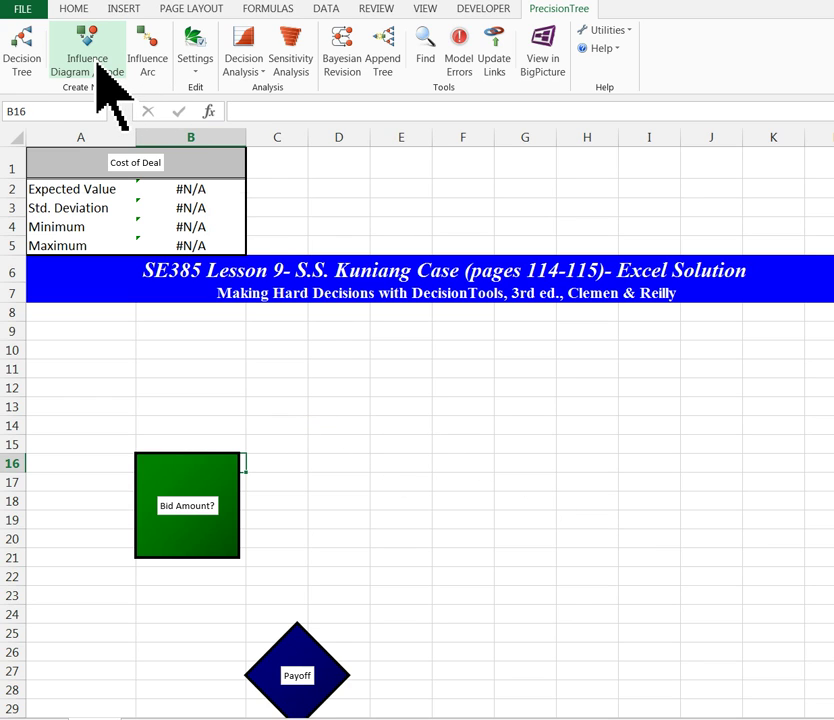
Add a calculation node named 'Winning Bid' at cell F19
{"action": "left_click", "coordinate": [100, 68]}
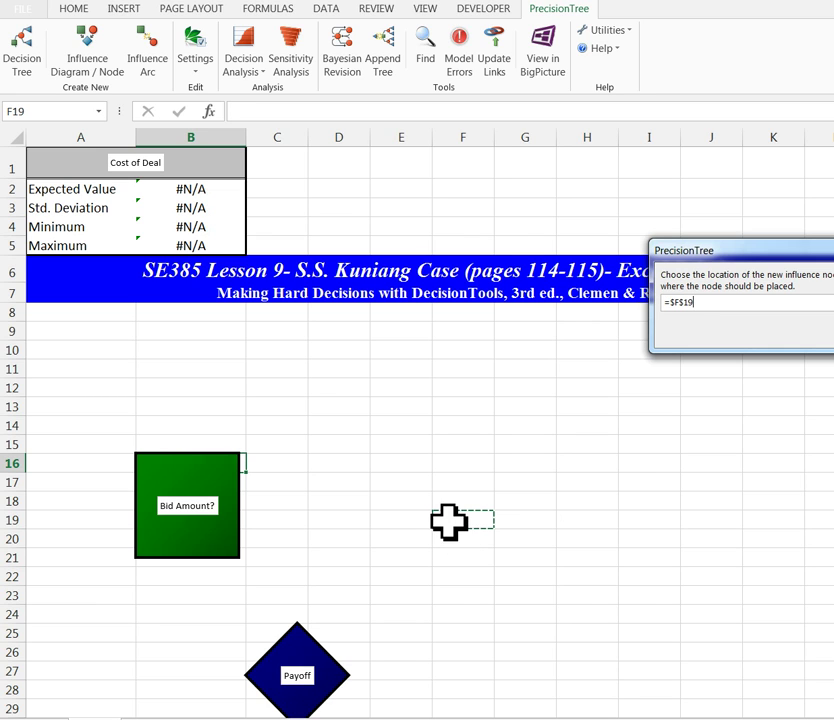
{"action": "key", "text": "Return"}
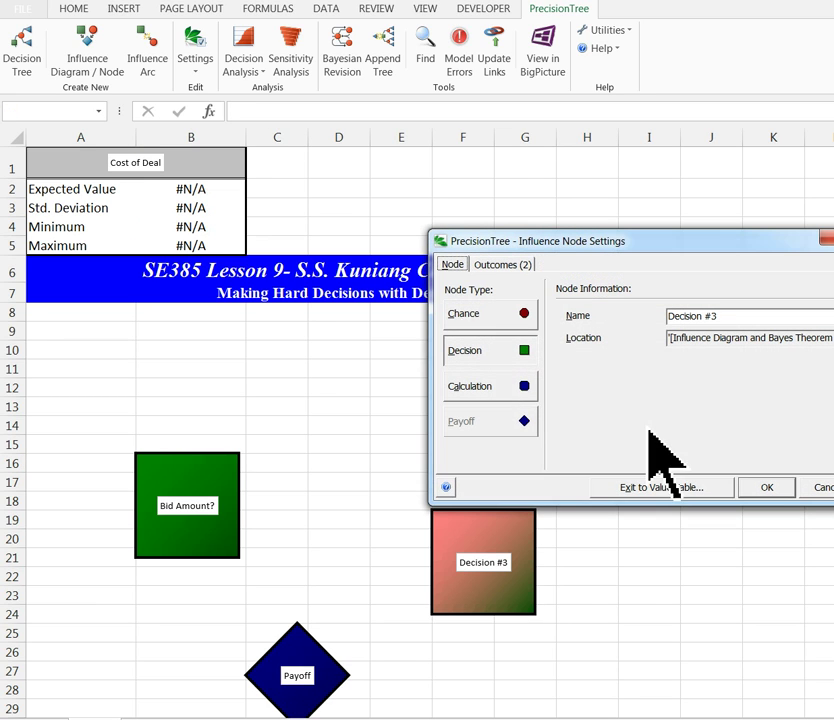
{"action": "left_click", "coordinate": [516, 392]}
{"action": "left_click_drag", "start_coordinate": [754, 324], "coordinate": [650, 326]}
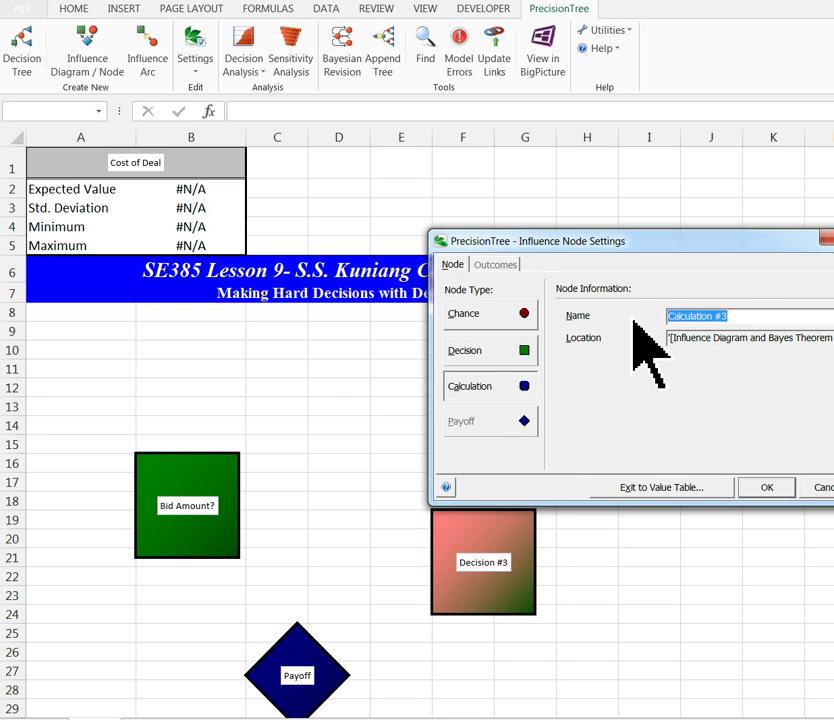
{"action": "type", "text": "Winning Bid"}
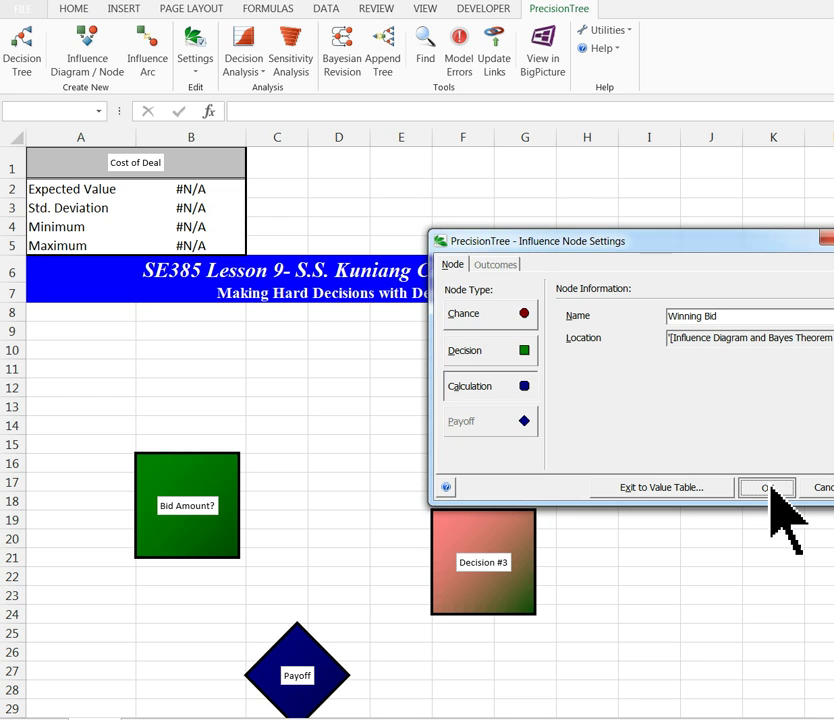
{"action": "left_click", "coordinate": [767, 488]}
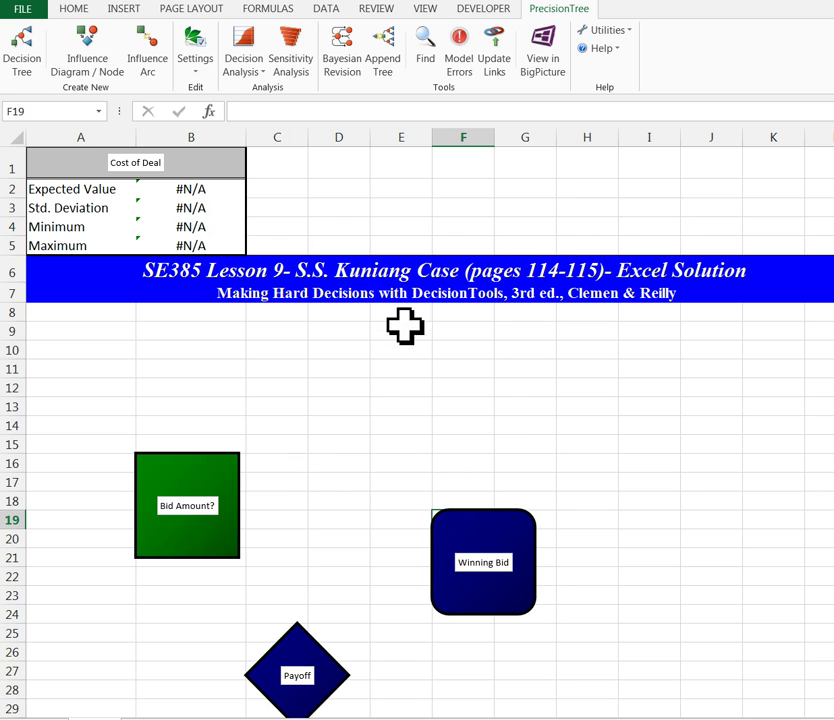
Add a chance node named 'Highest Competitor Bid' at cell F19
{"action": "left_click", "coordinate": [102, 74]}
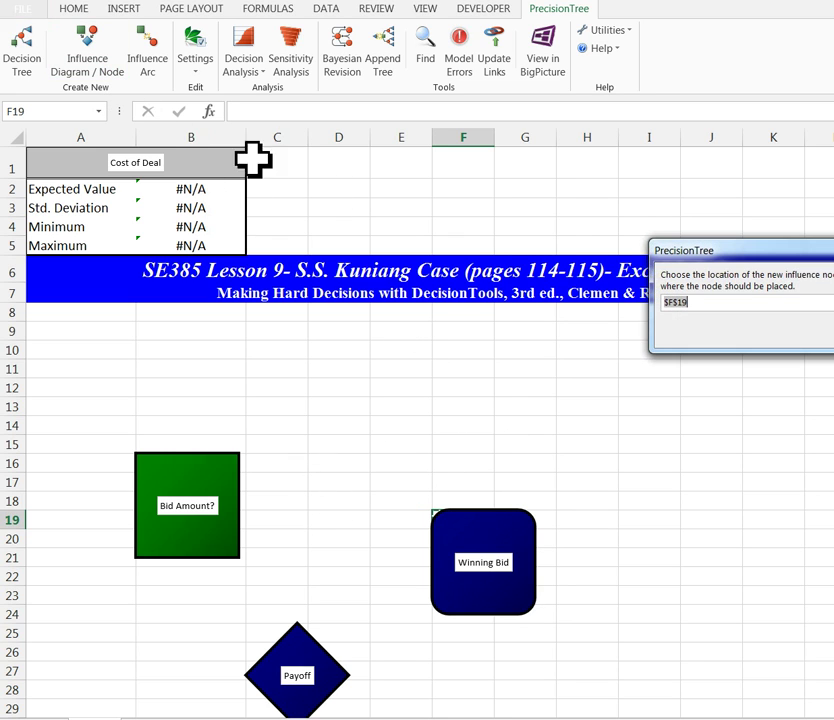
{"action": "key", "text": "Return"}
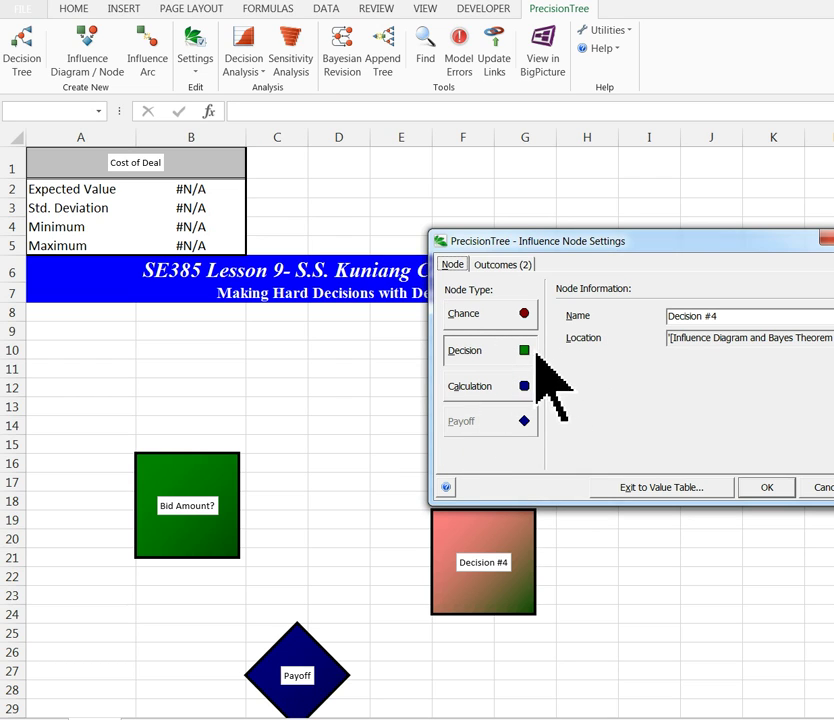
{"action": "left_click", "coordinate": [508, 316]}
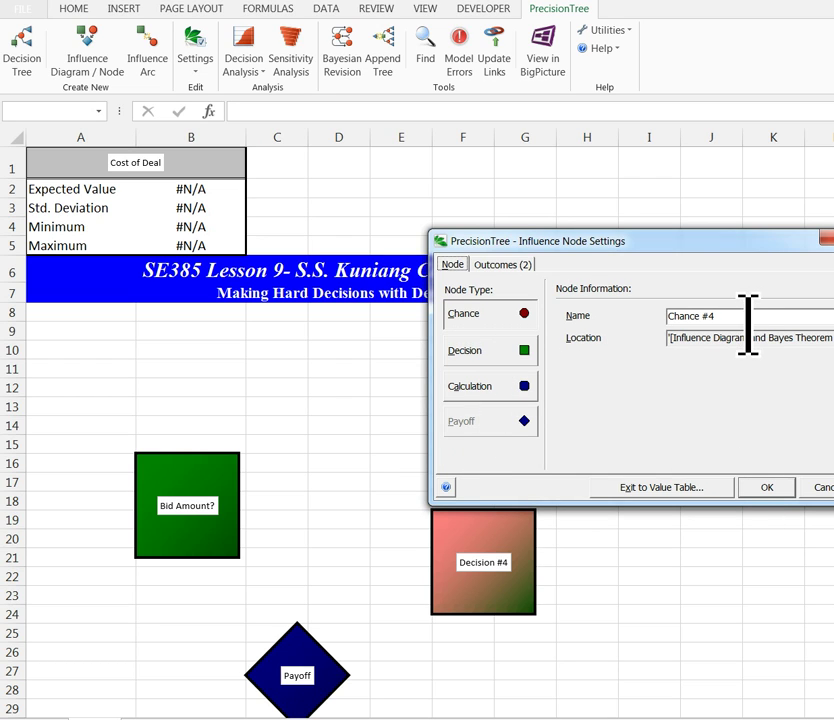
{"action": "left_click_drag", "start_coordinate": [748, 318], "coordinate": [548, 330]}
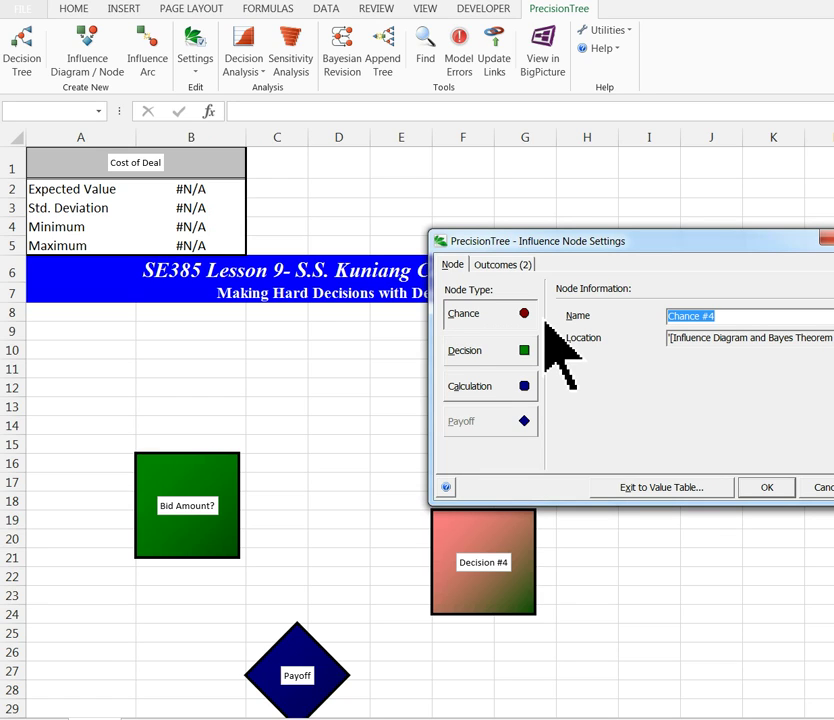
{"action": "type", "text": "Highest Competitor Bid"}
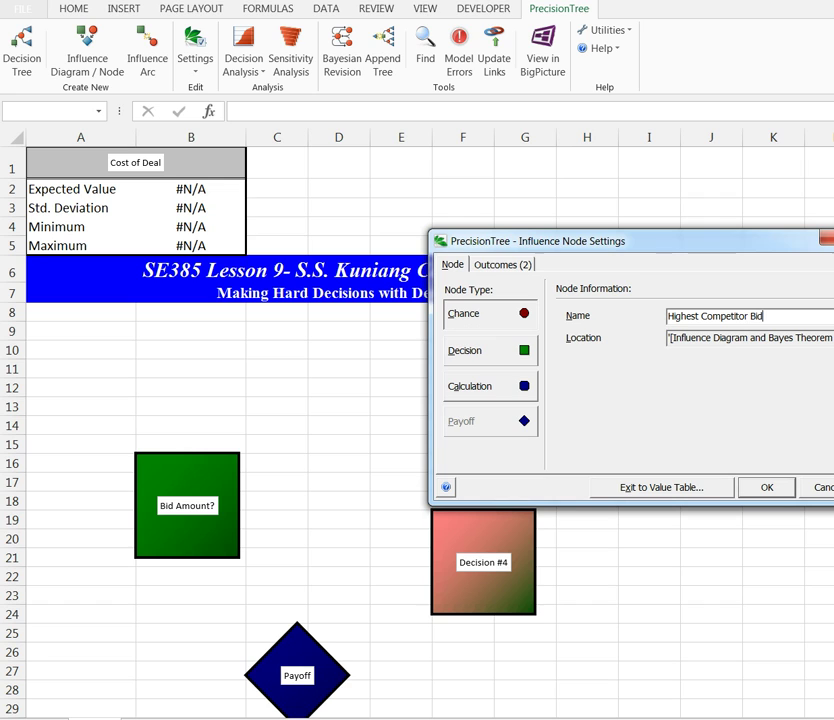
{"action": "left_click", "coordinate": [766, 487]}
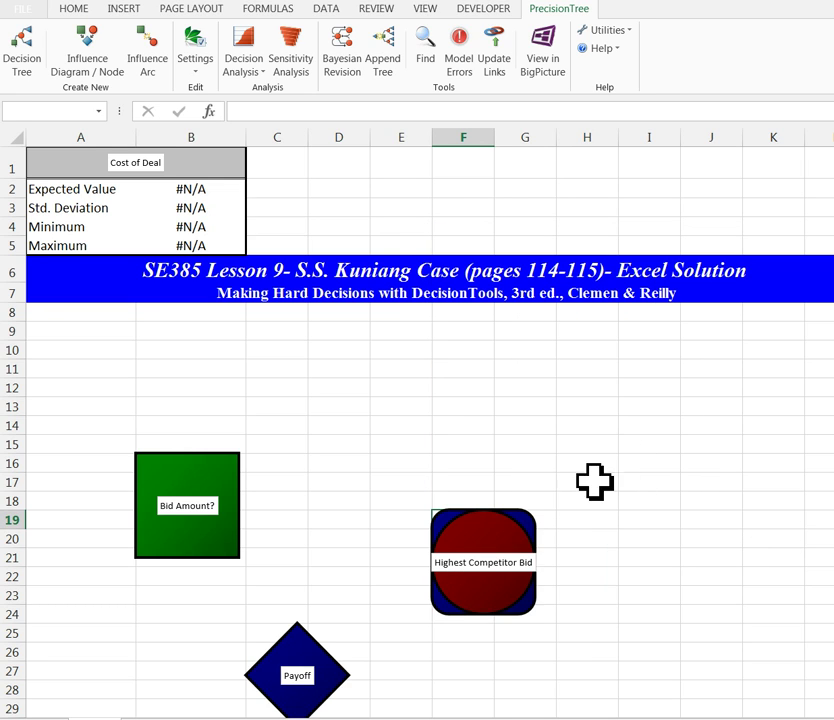
Drag the Highest Competitor Bid, Winning Bid, Bid Amount? and Payoff shapes apart so none overlap
{"action": "left_click_drag", "start_coordinate": [507, 533], "coordinate": [425, 380]}
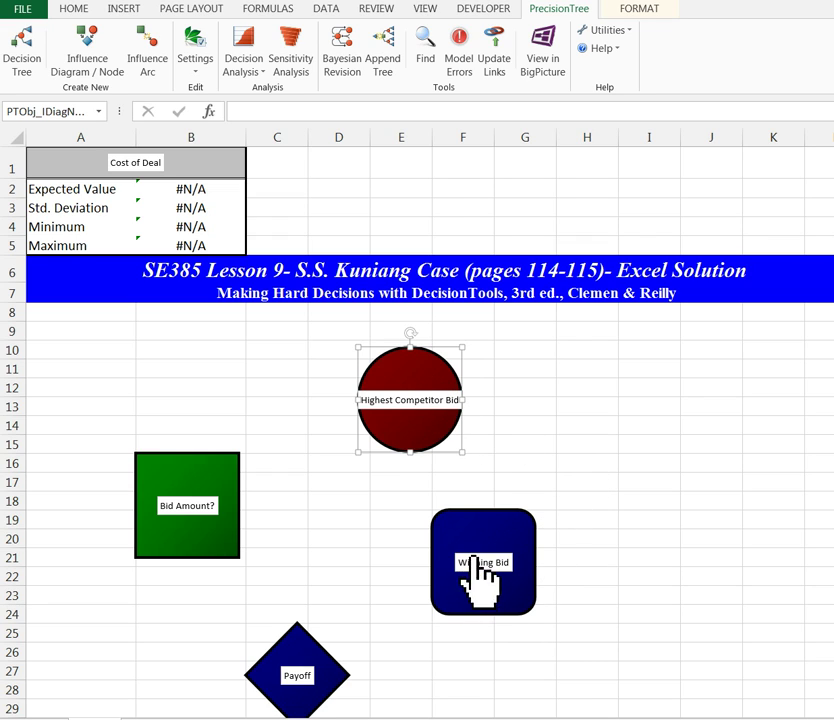
{"action": "left_click_drag", "start_coordinate": [480, 562], "coordinate": [345, 500]}
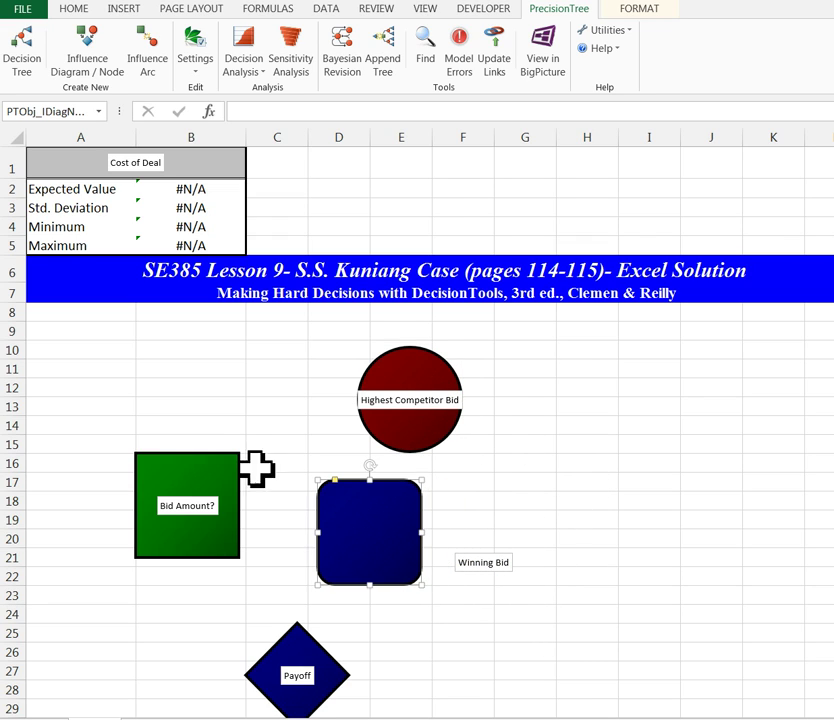
{"action": "left_click_drag", "start_coordinate": [181, 451], "coordinate": [137, 432]}
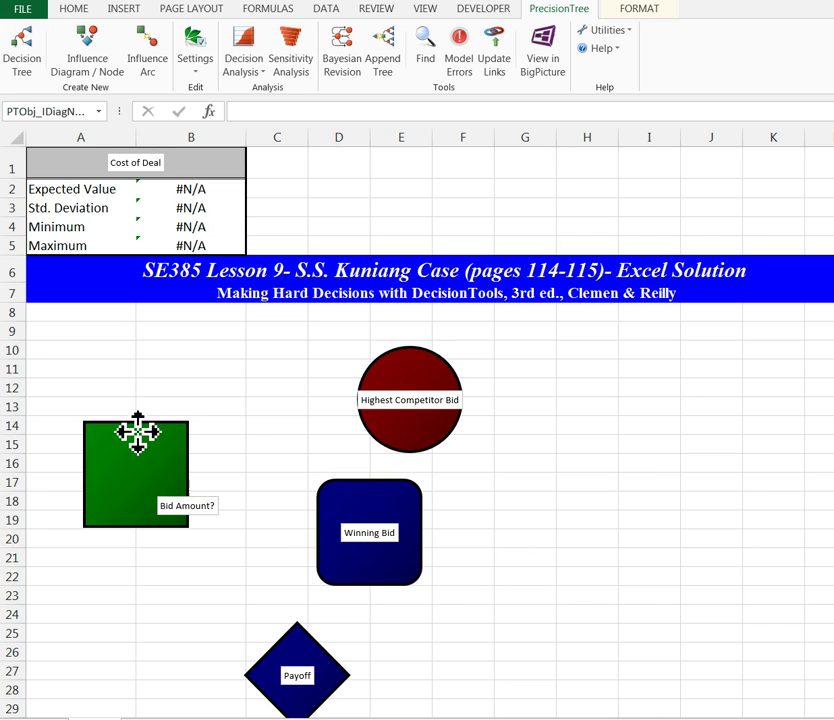
{"action": "left_click_drag", "start_coordinate": [384, 397], "coordinate": [283, 383]}
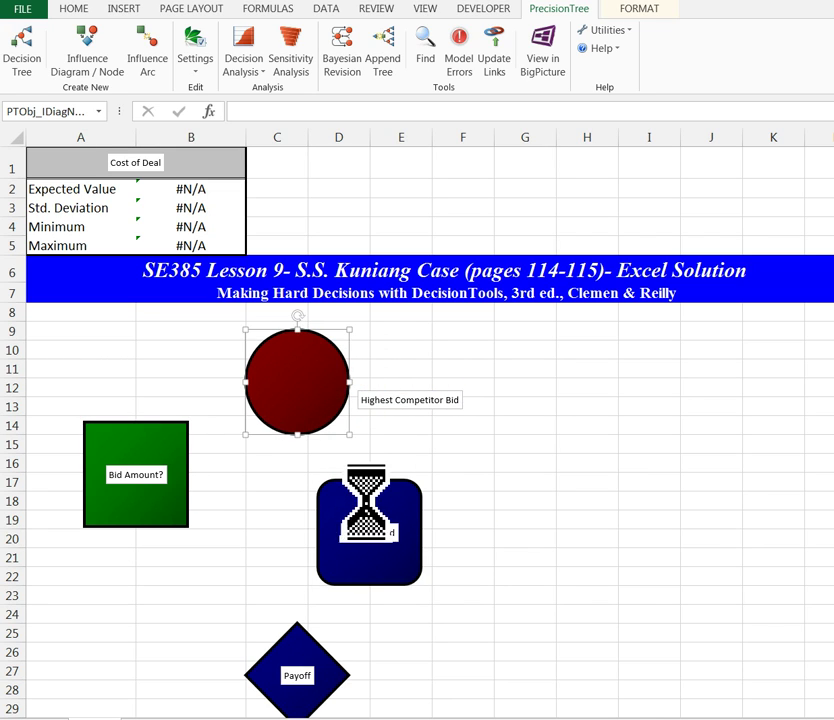
{"action": "left_click_drag", "start_coordinate": [366, 505], "coordinate": [290, 503]}
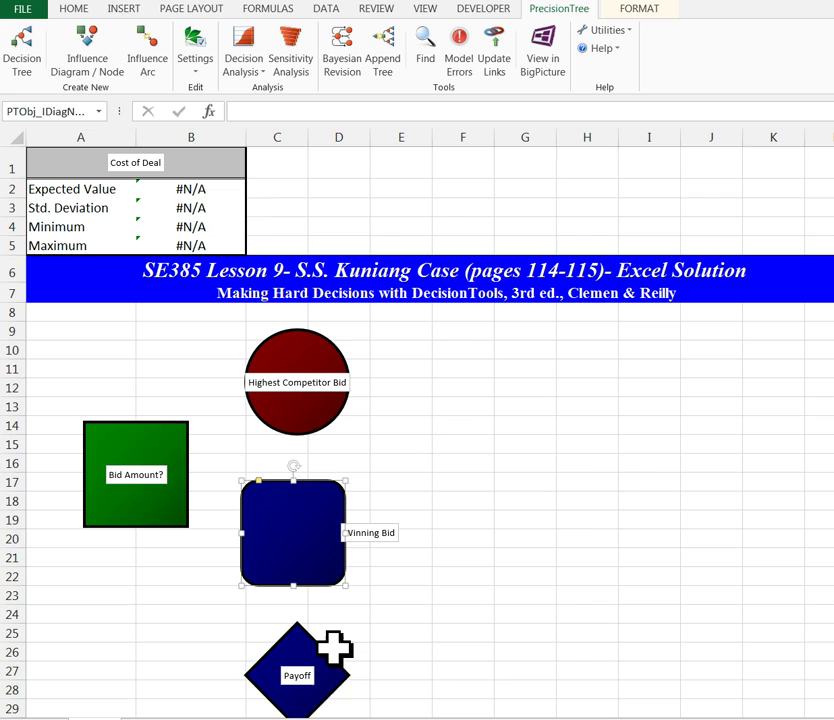
{"action": "left_click_drag", "start_coordinate": [309, 650], "coordinate": [236, 620]}
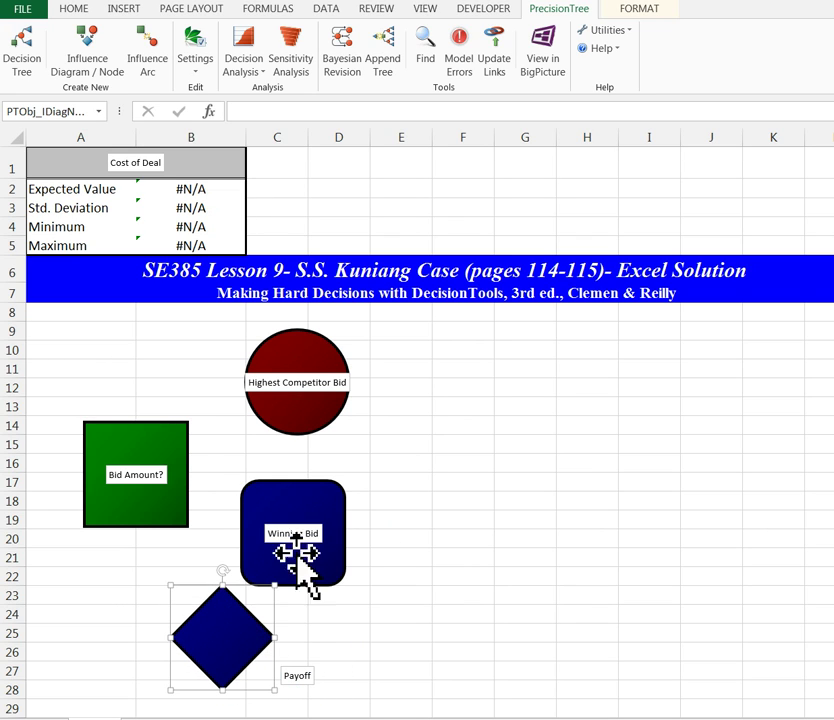
{"action": "left_click_drag", "start_coordinate": [326, 503], "coordinate": [378, 452]}
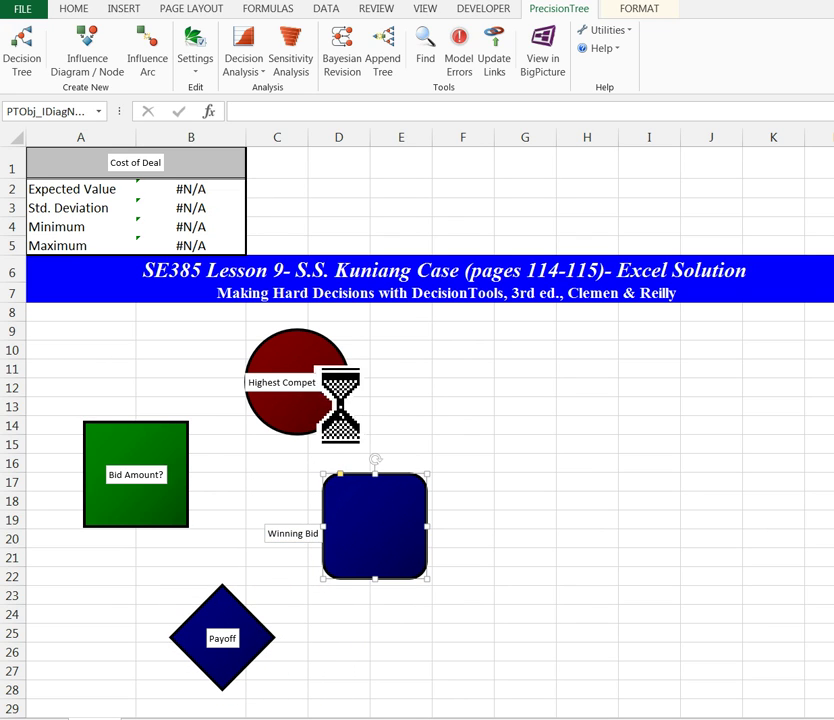
{"action": "left_click_drag", "start_coordinate": [331, 400], "coordinate": [474, 398]}
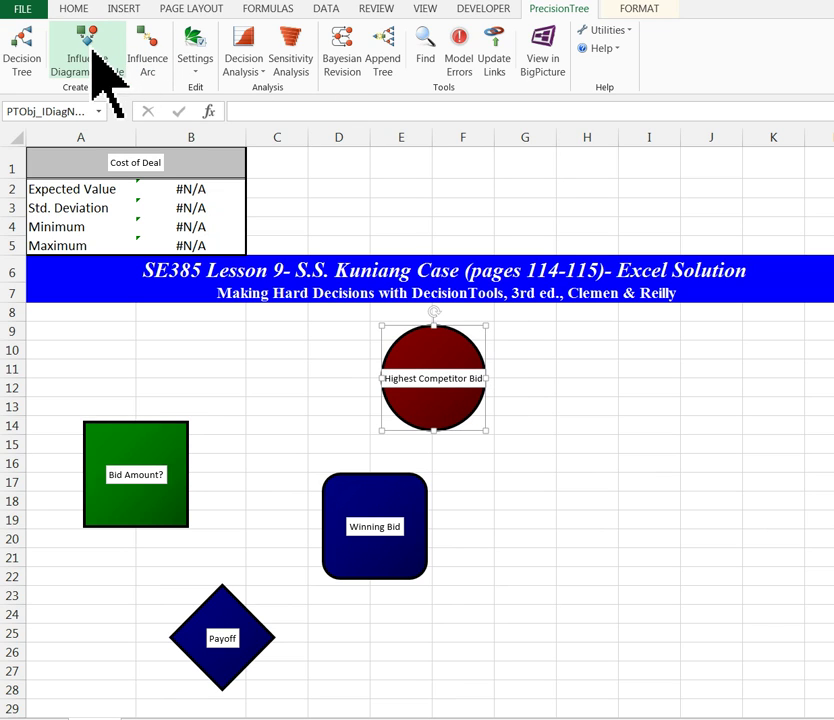
Add a chance node named 'Coast Guard Judgment' at cell F25
{"action": "left_click", "coordinate": [95, 60]}
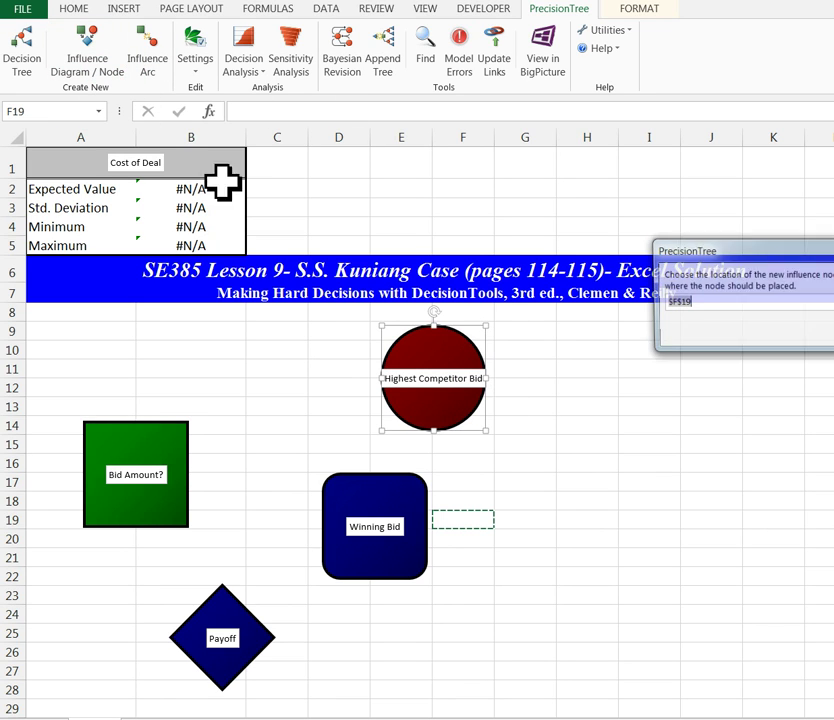
{"action": "left_click", "coordinate": [443, 627]}
{"action": "key", "text": "Return"}
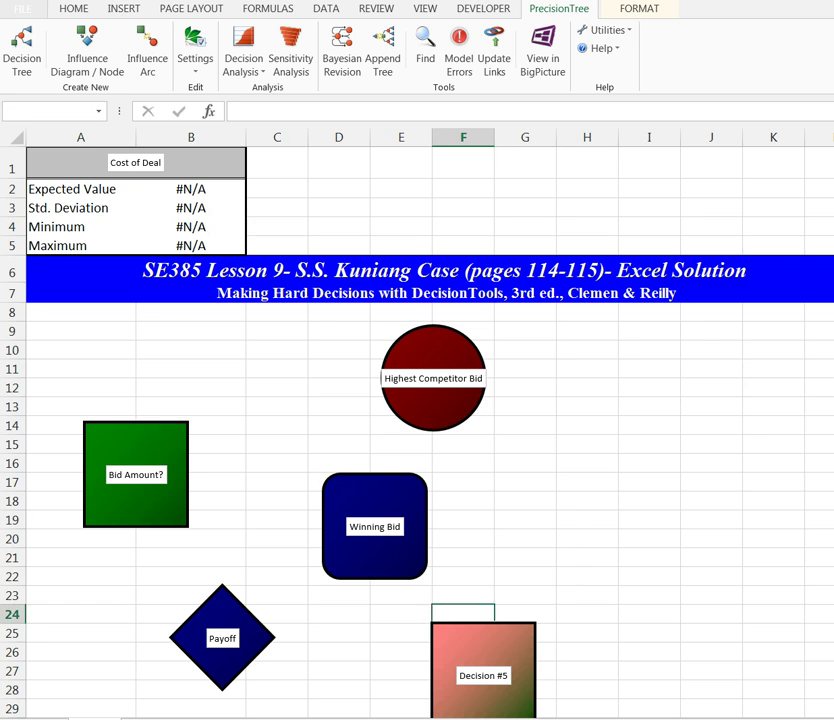
{"action": "type", "text": "Coast Guard Judgment"}
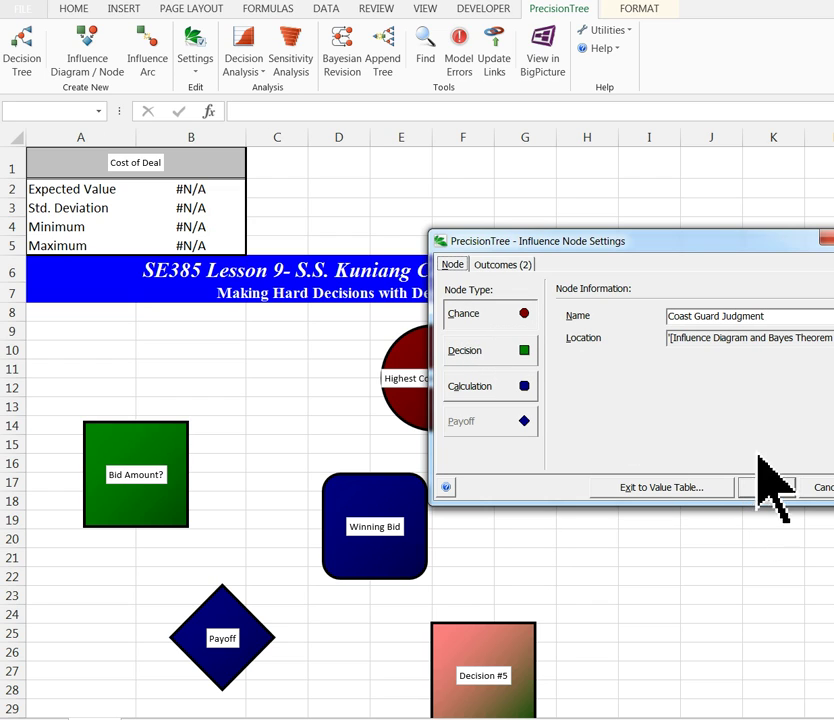
{"action": "left_click", "coordinate": [767, 488]}
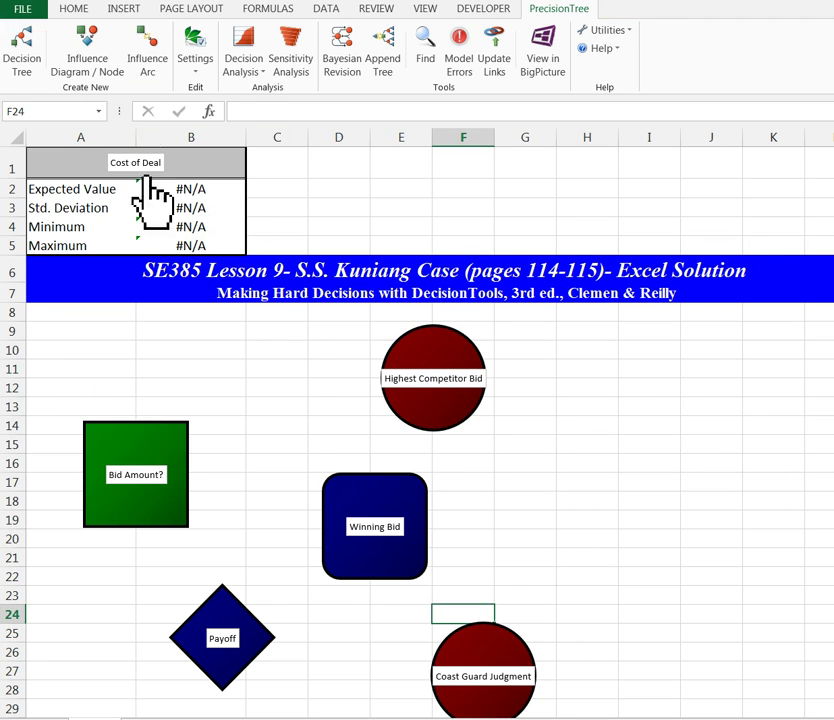
Draw an influence arc from Bid Amount? to Winning Bid
{"action": "left_click", "coordinate": [150, 65]}
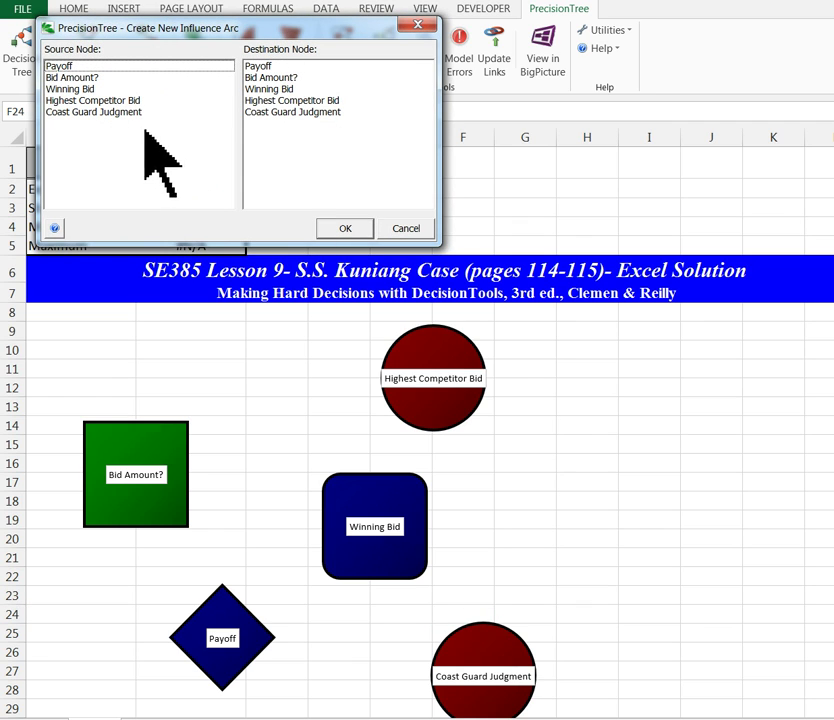
{"action": "left_click", "coordinate": [80, 78]}
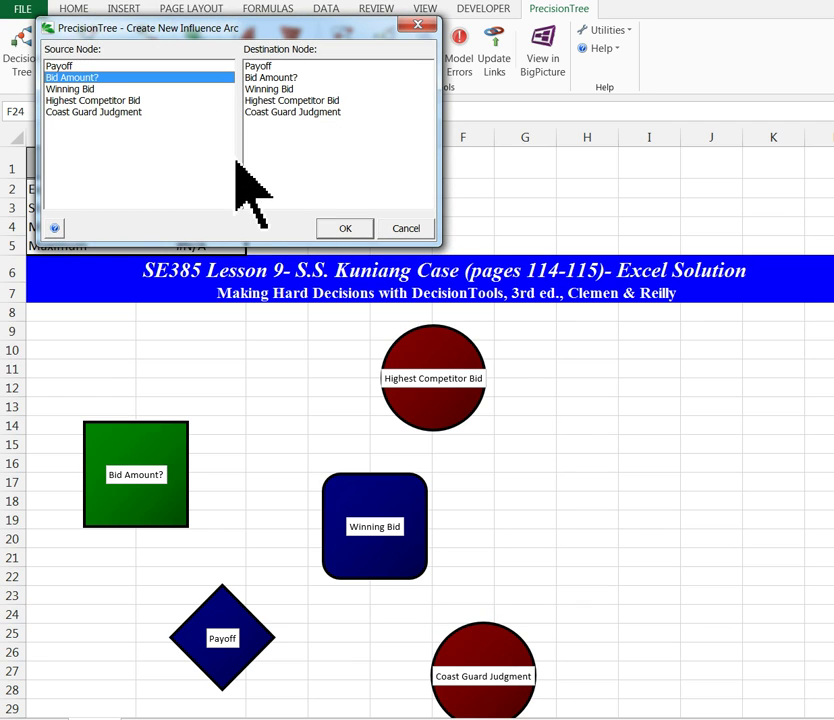
{"action": "left_click", "coordinate": [282, 89]}
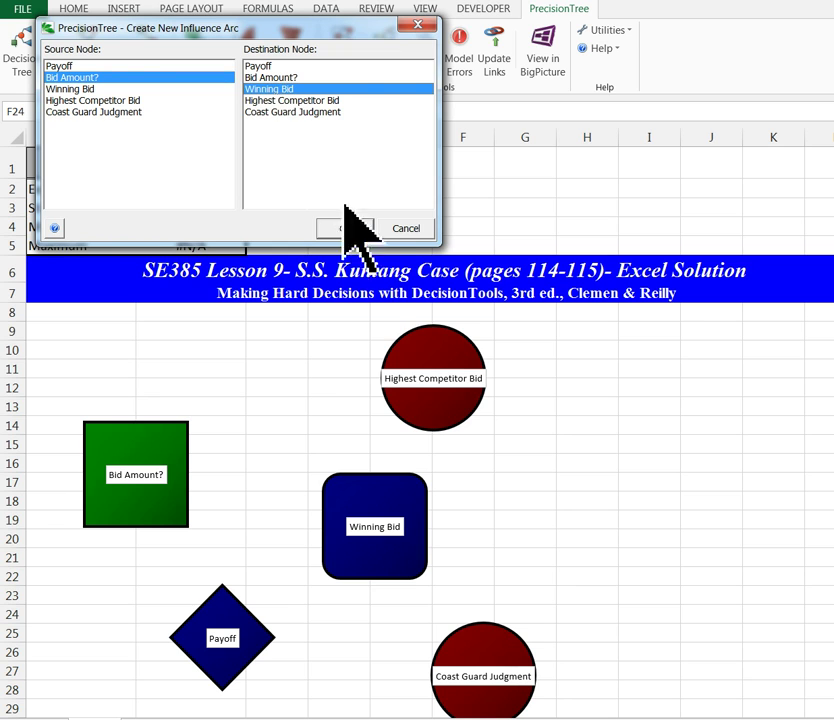
{"action": "left_click", "coordinate": [360, 226]}
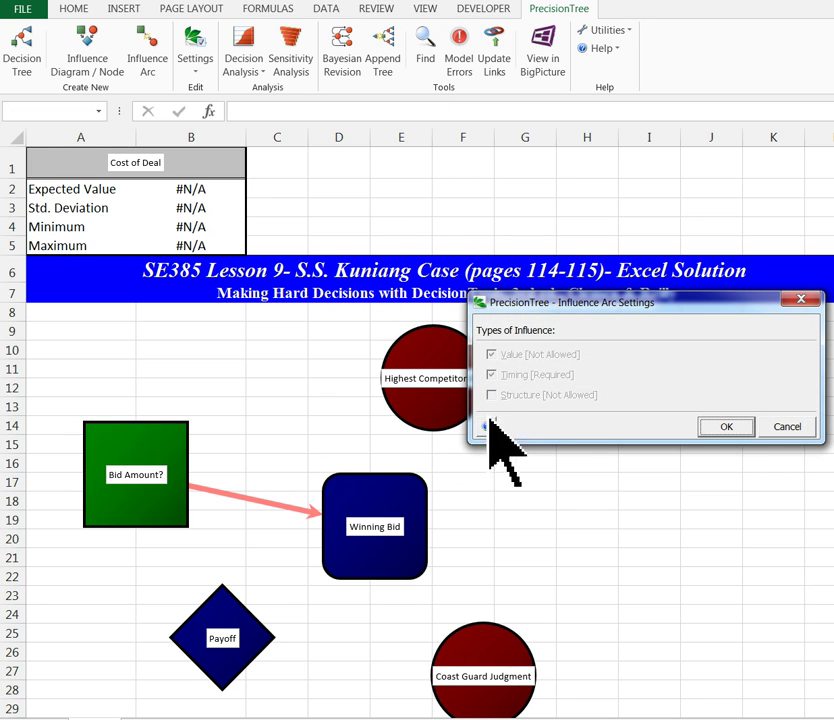
{"action": "left_click", "coordinate": [724, 427]}
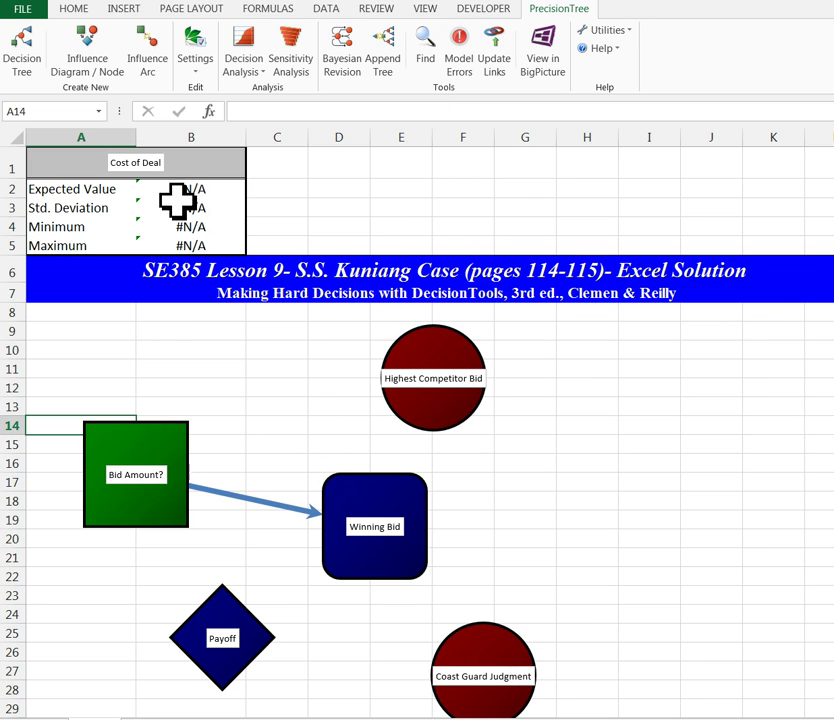
Draw an influence arc from Bid Amount? to Payoff
{"action": "left_click", "coordinate": [148, 70]}
{"action": "left_click", "coordinate": [112, 98]}
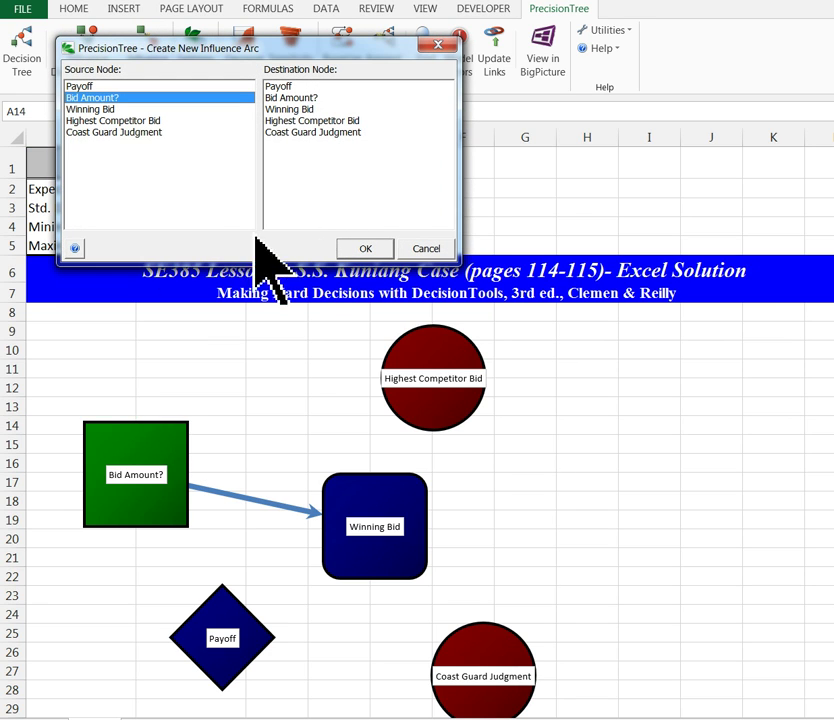
{"action": "left_click", "coordinate": [285, 86]}
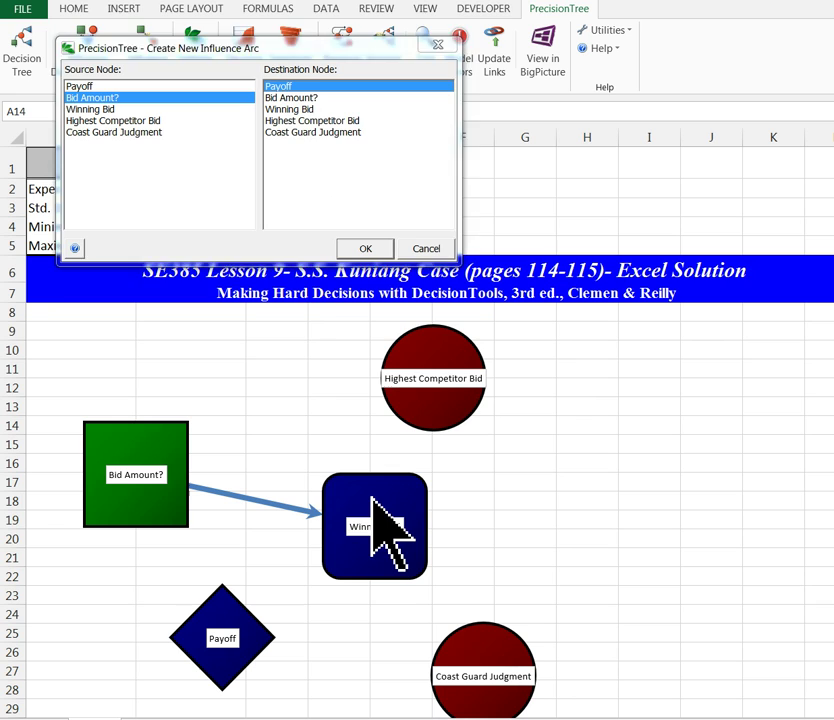
{"action": "left_click", "coordinate": [375, 248]}
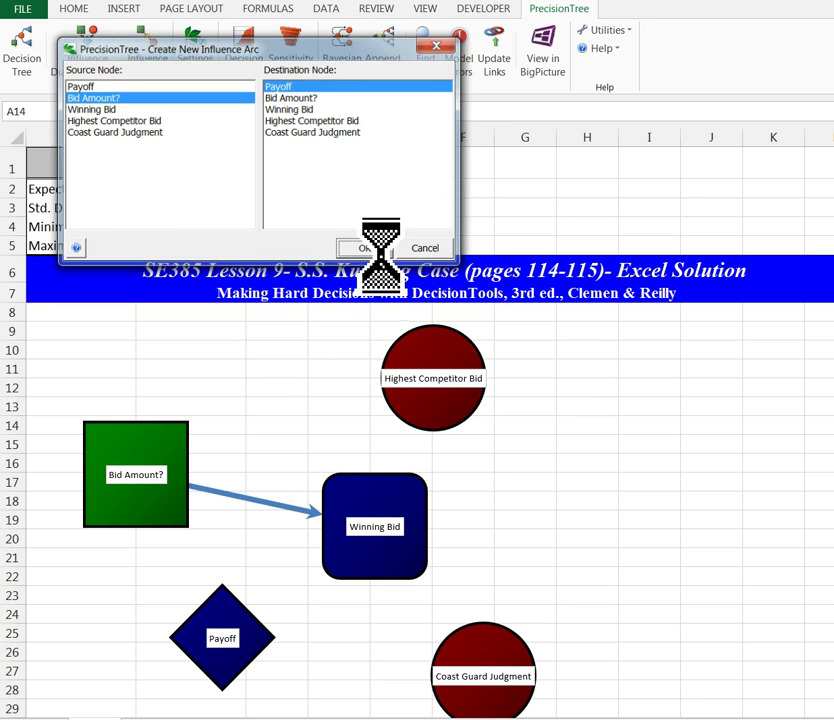
{"action": "left_click", "coordinate": [722, 427]}
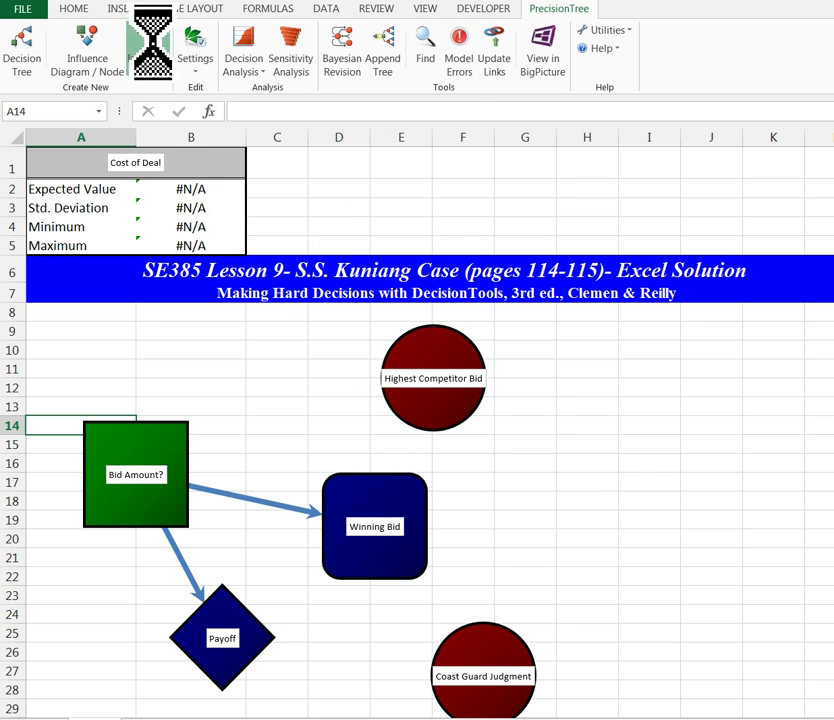
Draw an influence arc from Highest Competitor Bid to Winning Bid
{"action": "left_click", "coordinate": [181, 142]}
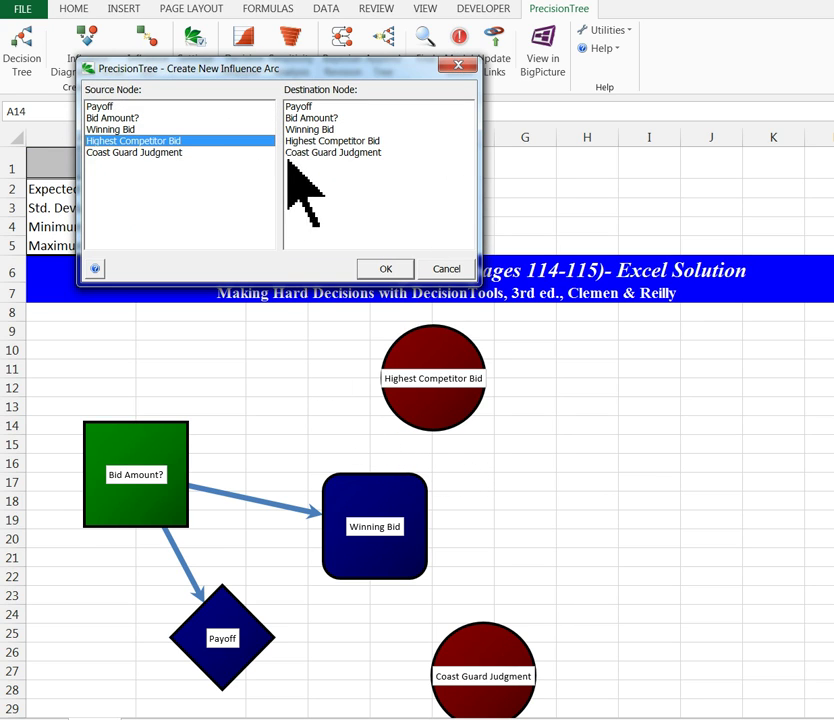
{"action": "left_click", "coordinate": [327, 129]}
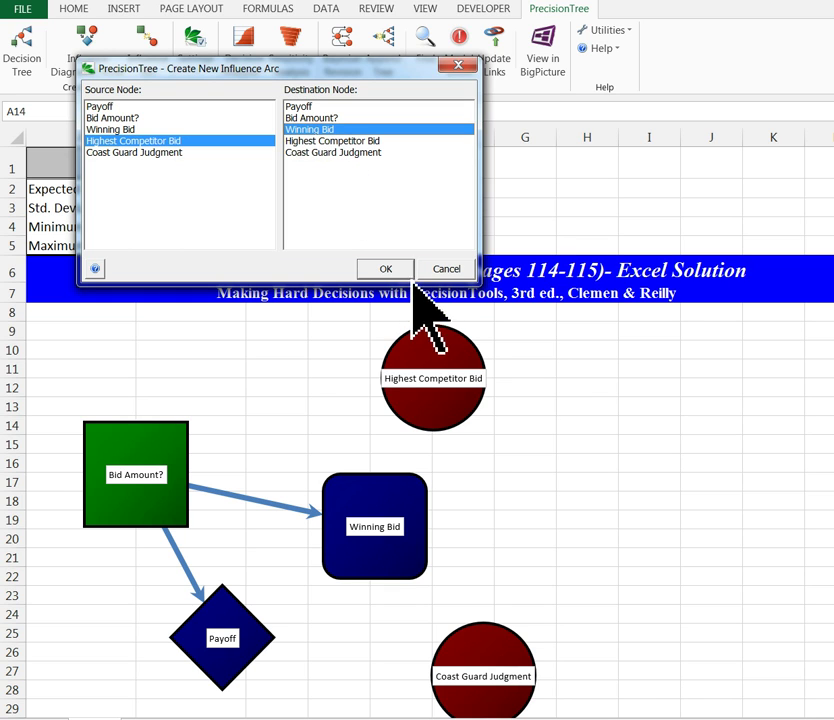
{"action": "left_click", "coordinate": [390, 270]}
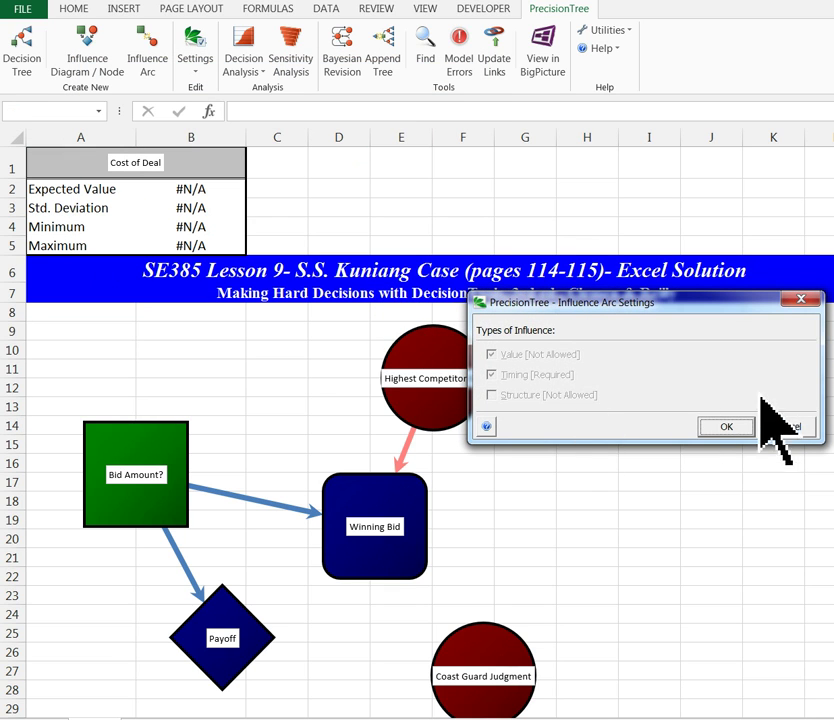
{"action": "left_click", "coordinate": [736, 427]}
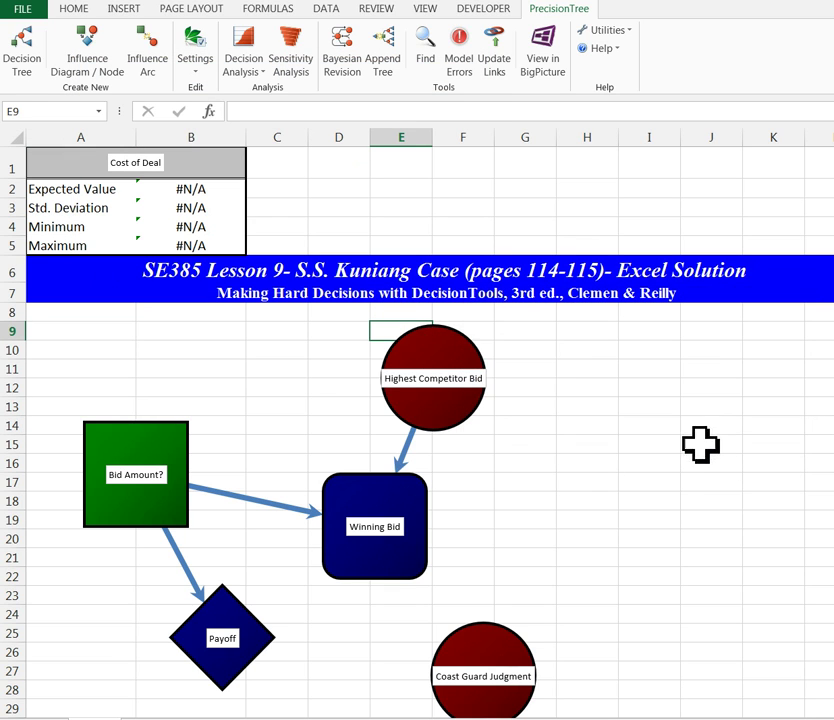
Draw an influence arc from Coast Guard Judgment into the Payoff node
{"action": "left_click", "coordinate": [152, 70]}
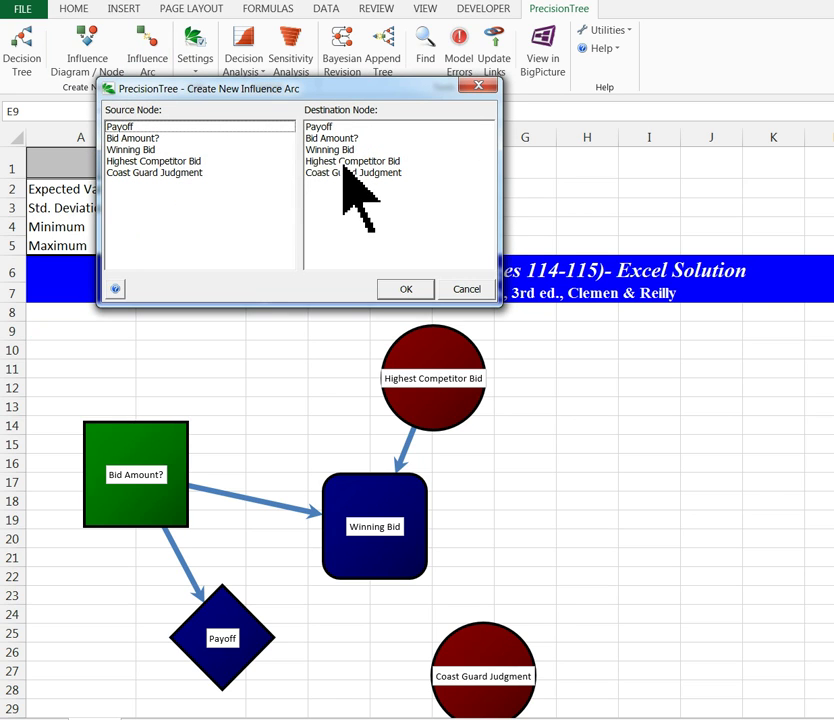
{"action": "left_click", "coordinate": [343, 172]}
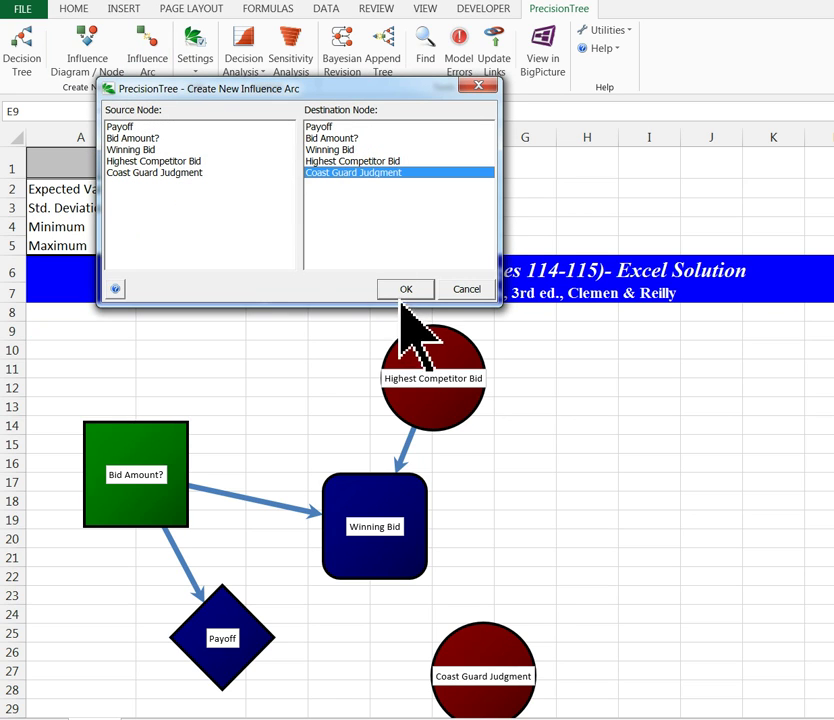
{"action": "left_click", "coordinate": [196, 173]}
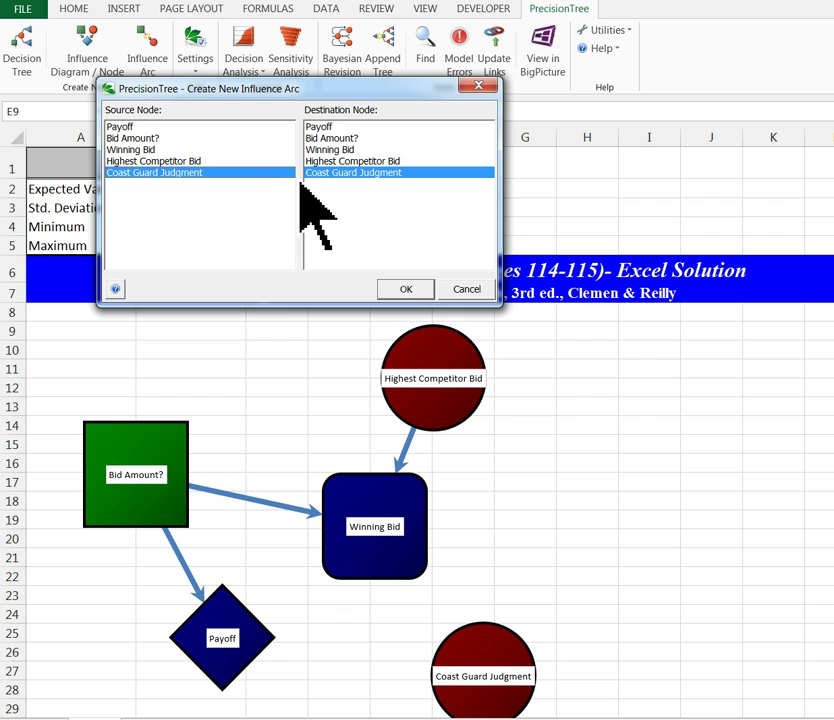
{"action": "left_click", "coordinate": [333, 128]}
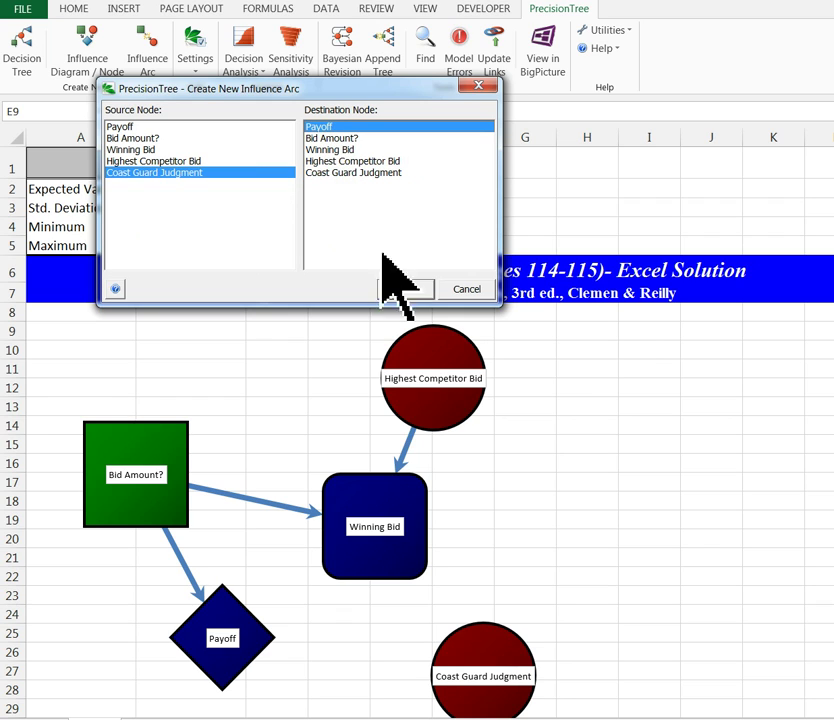
{"action": "left_click", "coordinate": [406, 290]}
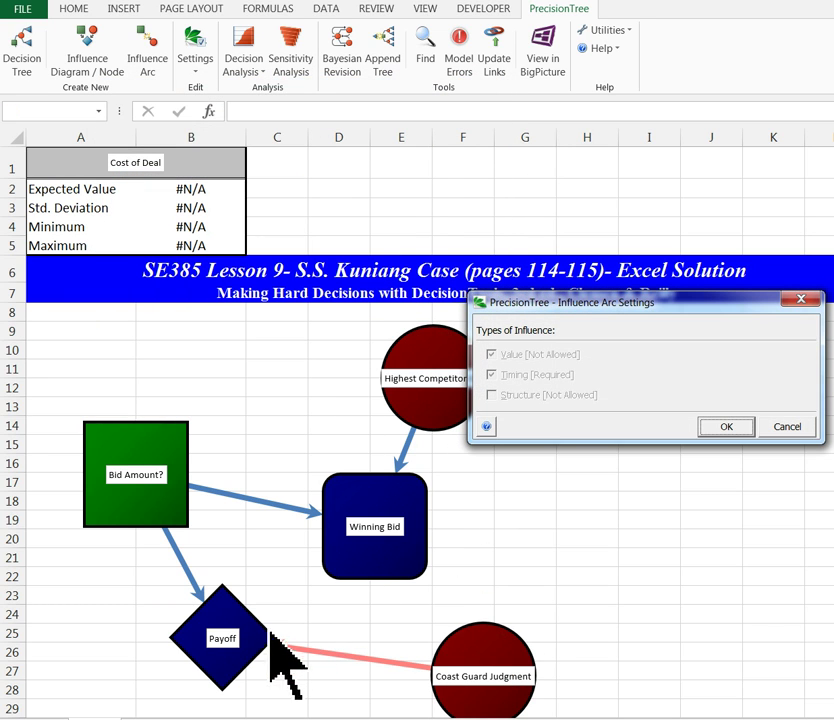
{"action": "left_click", "coordinate": [722, 428]}
Rename the diamond Payoff node to 'Cost of Deal' in its node settings
{"action": "left_click", "coordinate": [204, 652]}
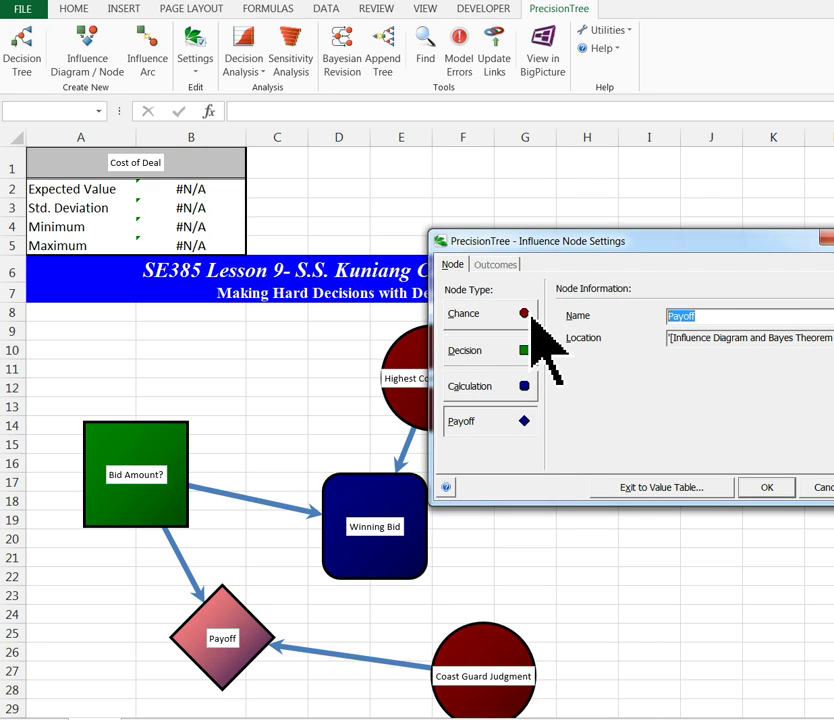
{"action": "type", "text": "Cost of Deal"}
{"action": "left_click", "coordinate": [766, 487]}
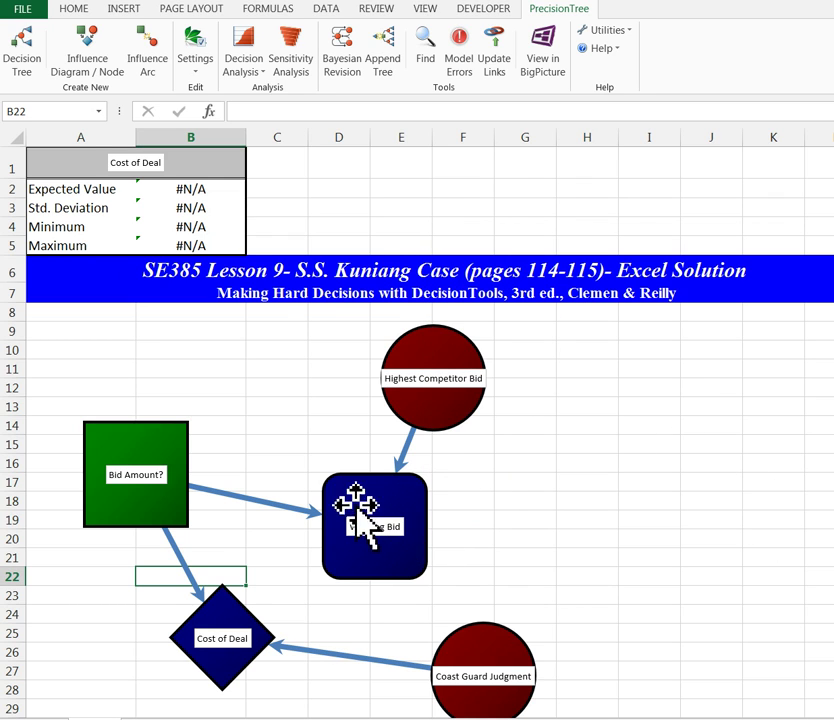
Draw an influence arc from Winning Bid into Cost of Deal, keeping default arc settings
{"action": "left_click", "coordinate": [148, 50]}
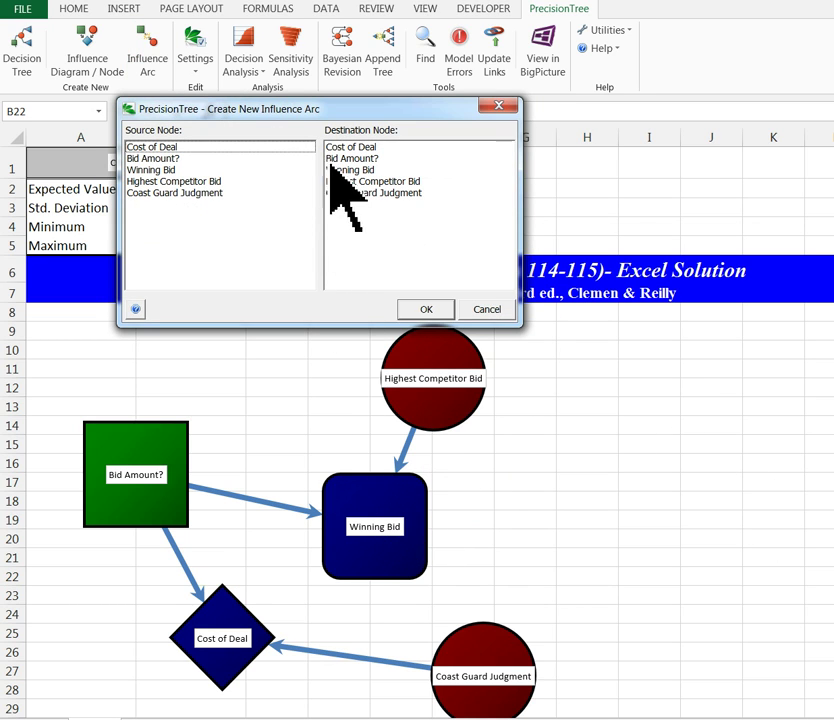
{"action": "left_click", "coordinate": [229, 170]}
{"action": "left_click", "coordinate": [370, 147]}
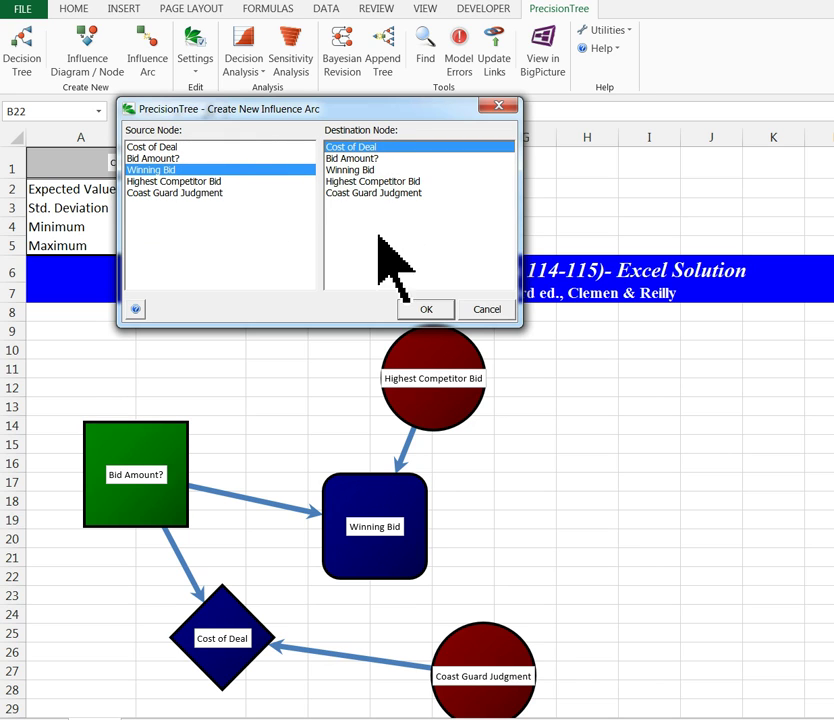
{"action": "left_click", "coordinate": [418, 310]}
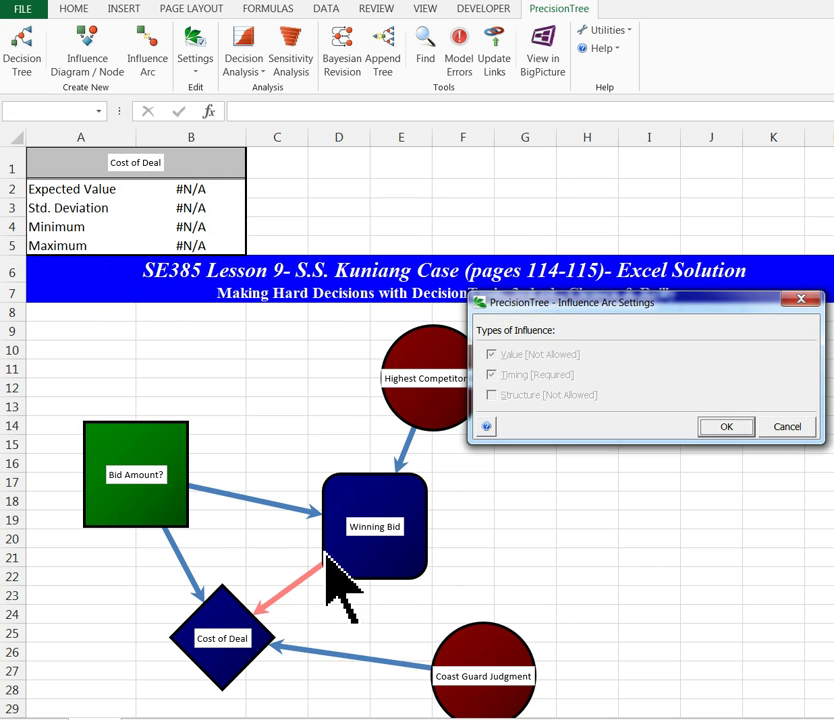
{"action": "left_click", "coordinate": [733, 424]}
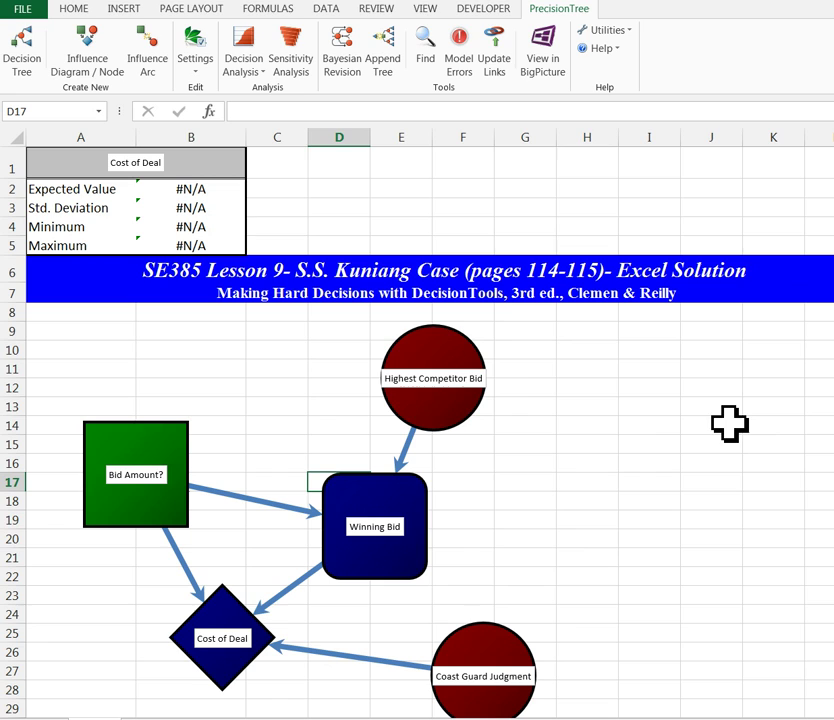
Move Coast Guard Judgment and Winning Bid up and left, and raise Bid Amount? higher
{"action": "left_click_drag", "start_coordinate": [464, 639], "coordinate": [367, 628]}
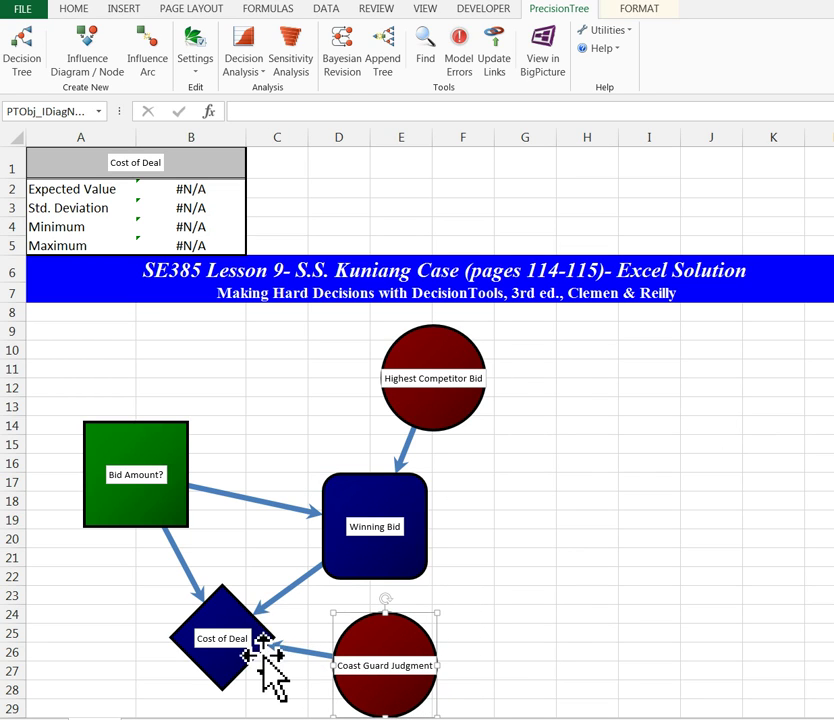
{"action": "left_click_drag", "start_coordinate": [391, 674], "coordinate": [357, 630]}
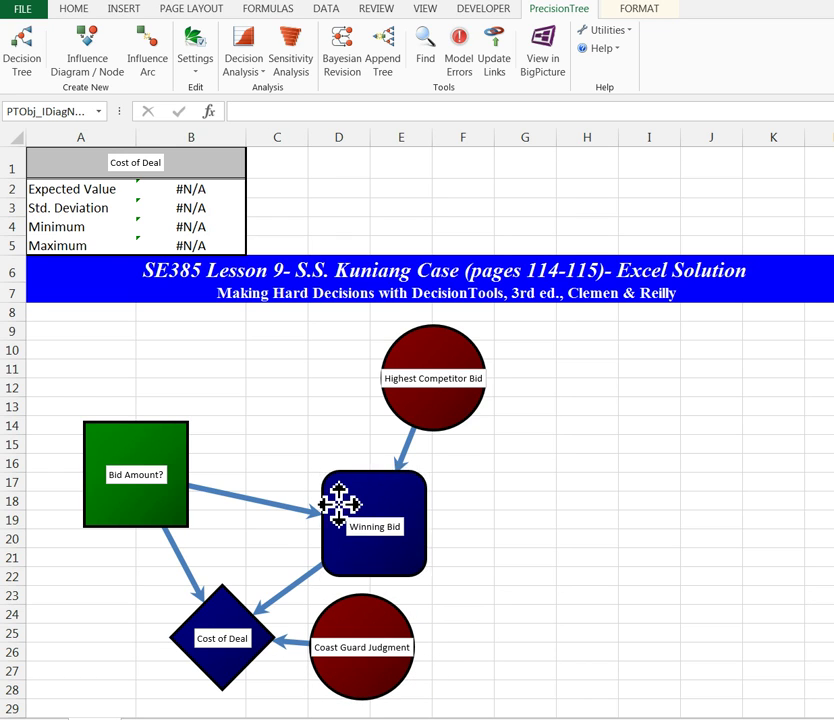
{"action": "left_click_drag", "start_coordinate": [338, 503], "coordinate": [318, 487]}
{"action": "left_click", "coordinate": [133, 452]}
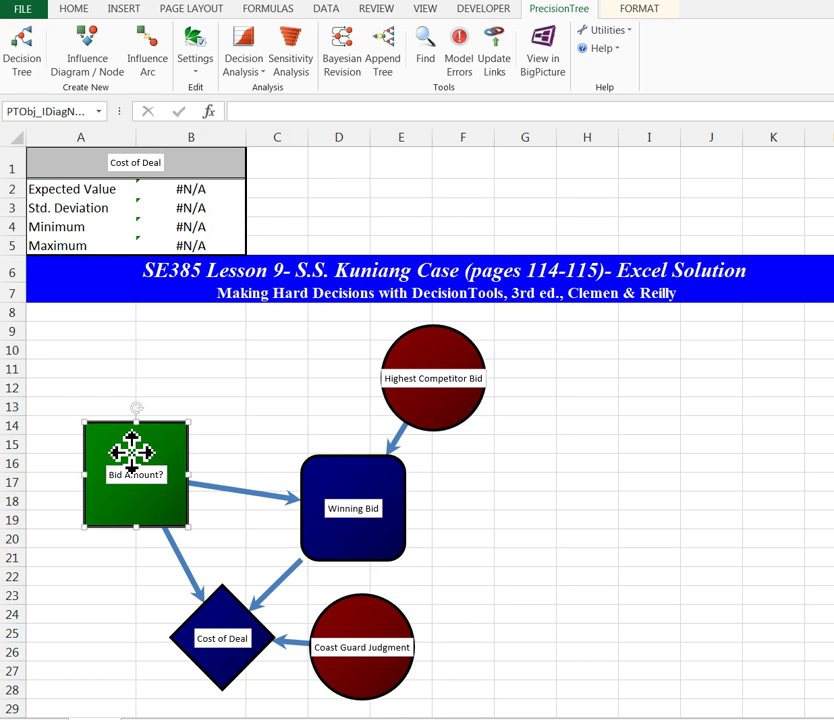
{"action": "left_click_drag", "start_coordinate": [133, 452], "coordinate": [132, 405]}
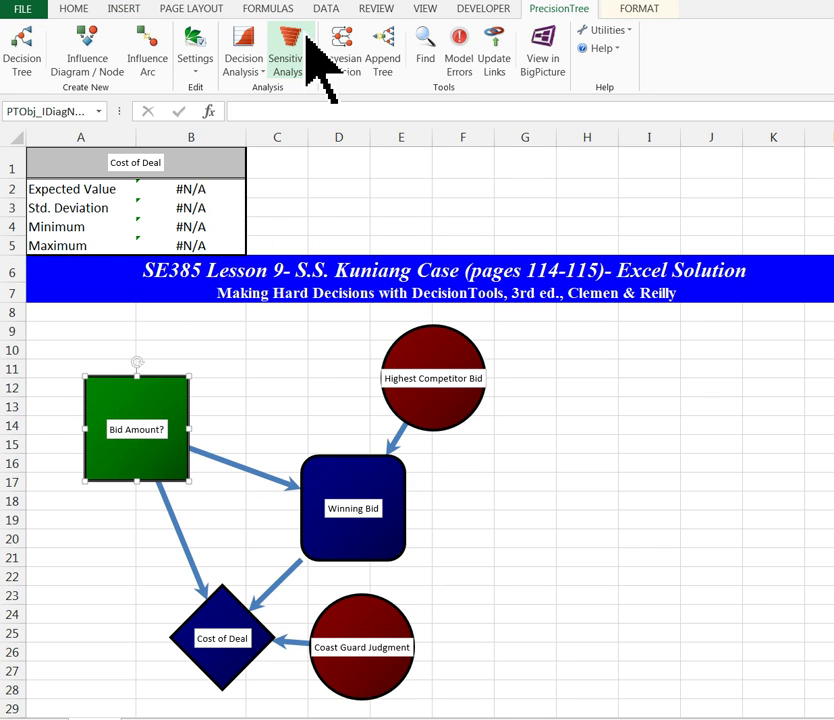
{"action": "left_click", "coordinate": [134, 8]}
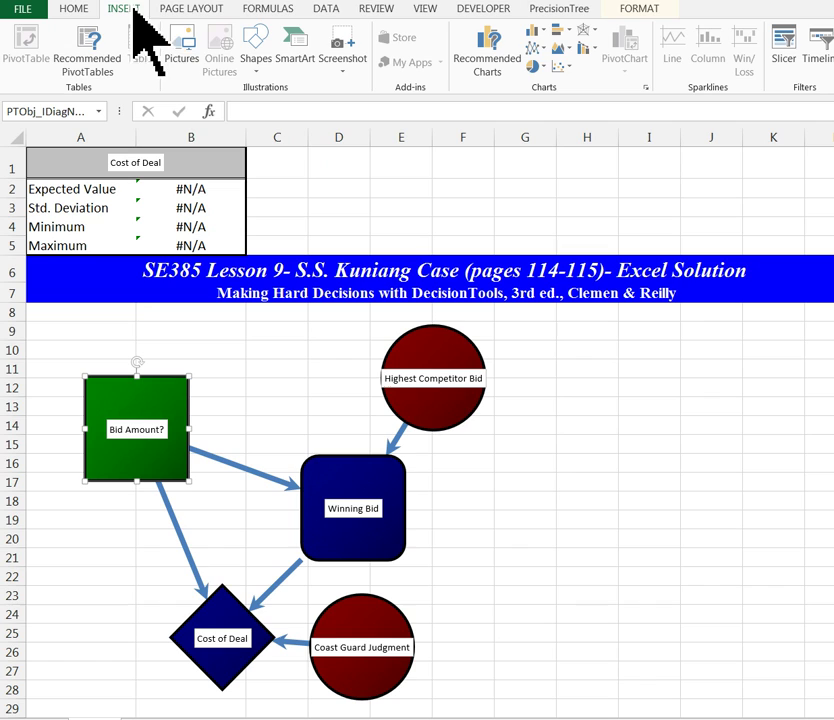
Add a text box right of Winning Bid explaining why #N/A appears, narrowed so it wraps
{"action": "left_click", "coordinate": [499, 488]}
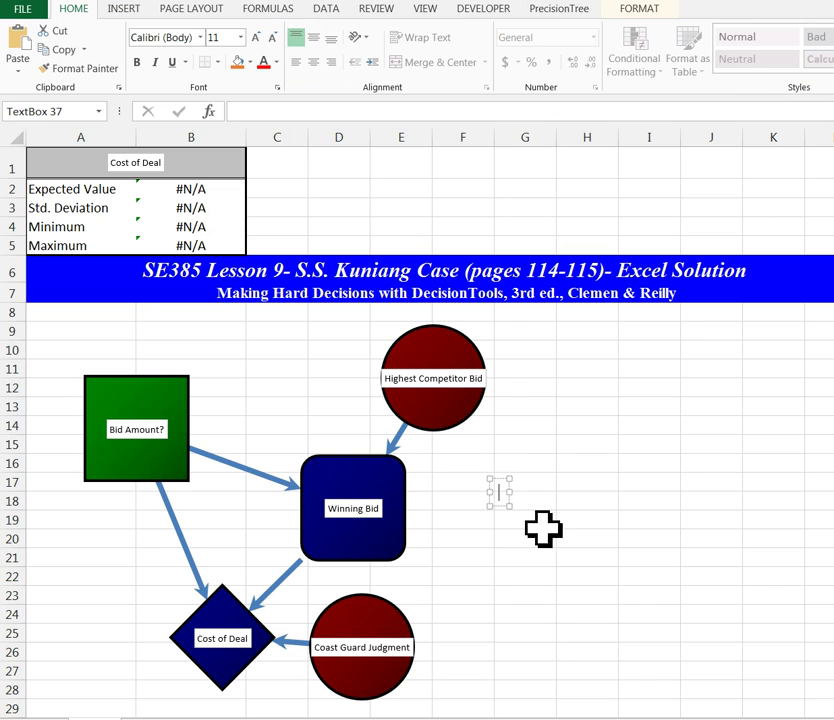
{"action": "type", "text": "T"}
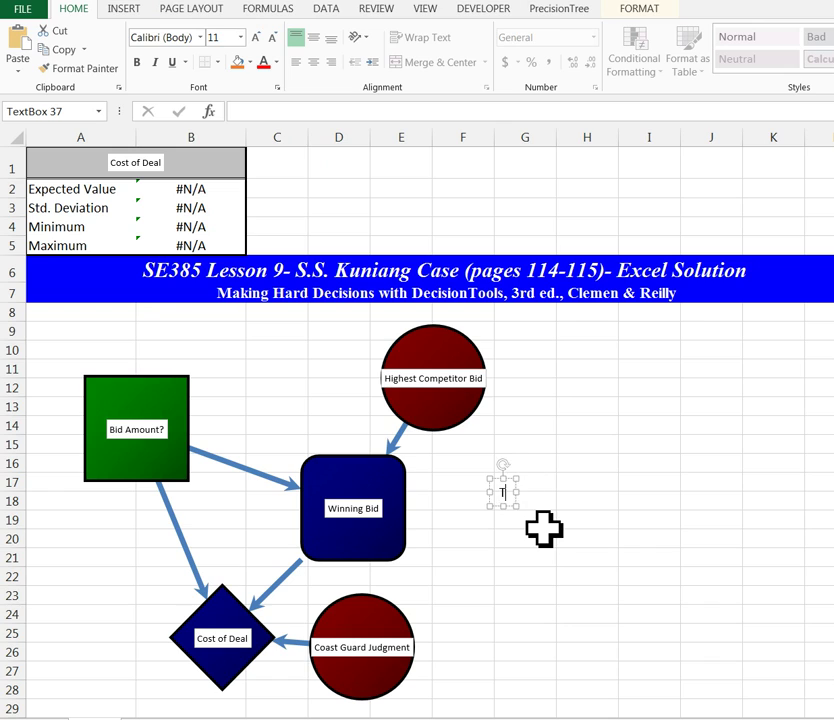
{"action": "type", "text": "he #N/A"}
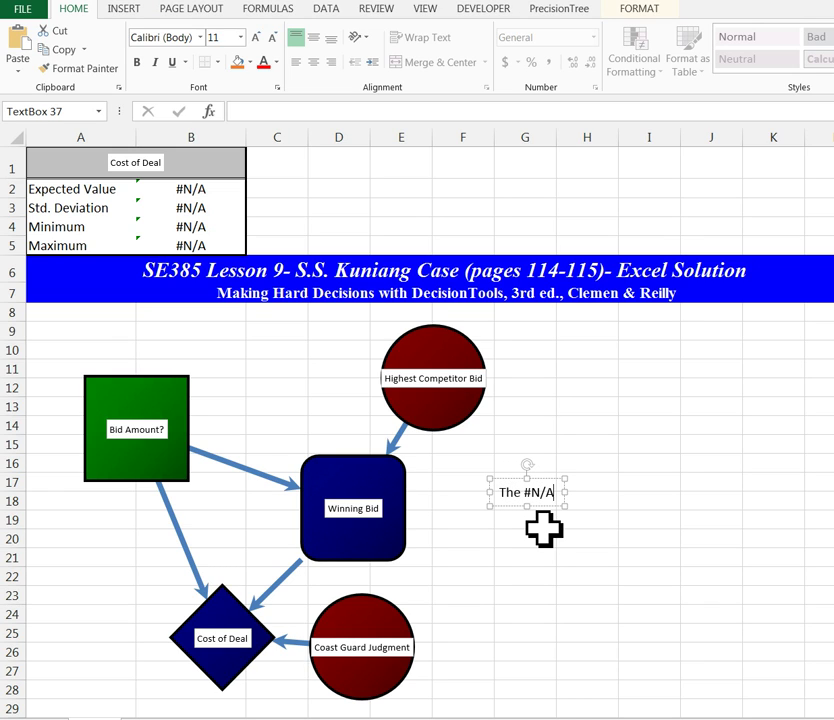
{"action": "type", "text": " appera"}
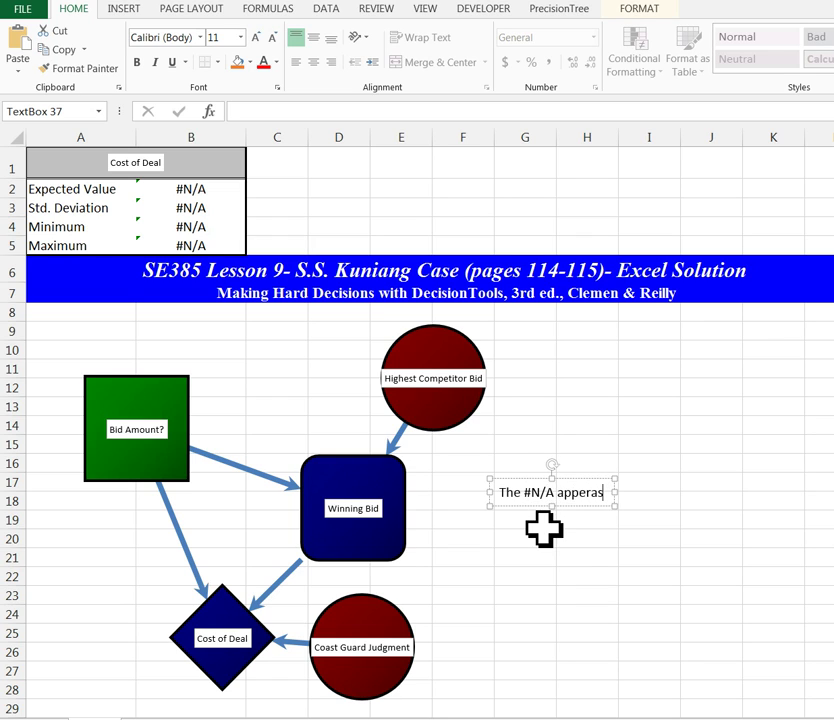
{"action": "type", "text": "s"}
{"action": "key", "text": "BackSpace"}
{"action": "type", "text": "be"}
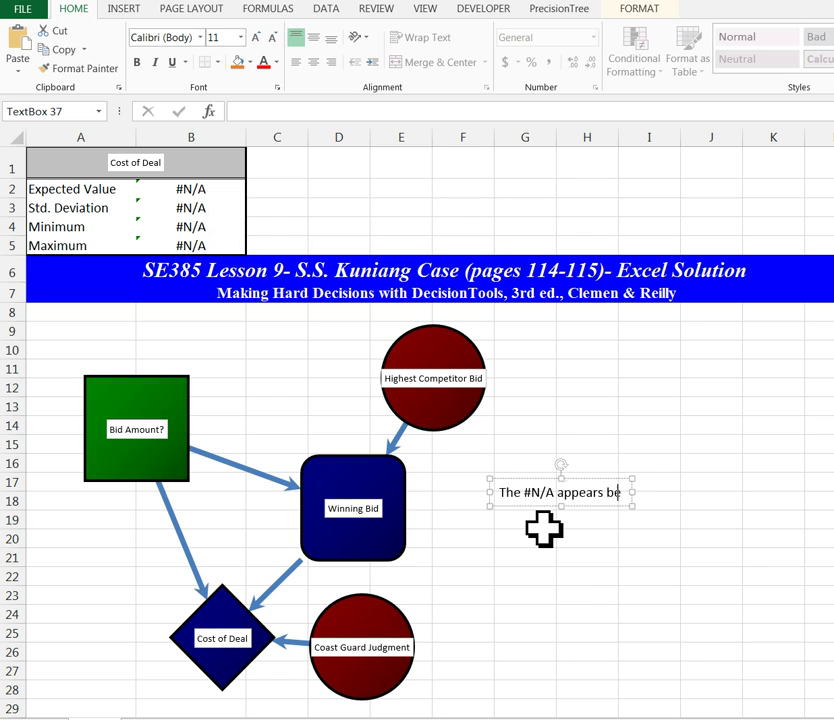
{"action": "type", "text": "cause this dia"}
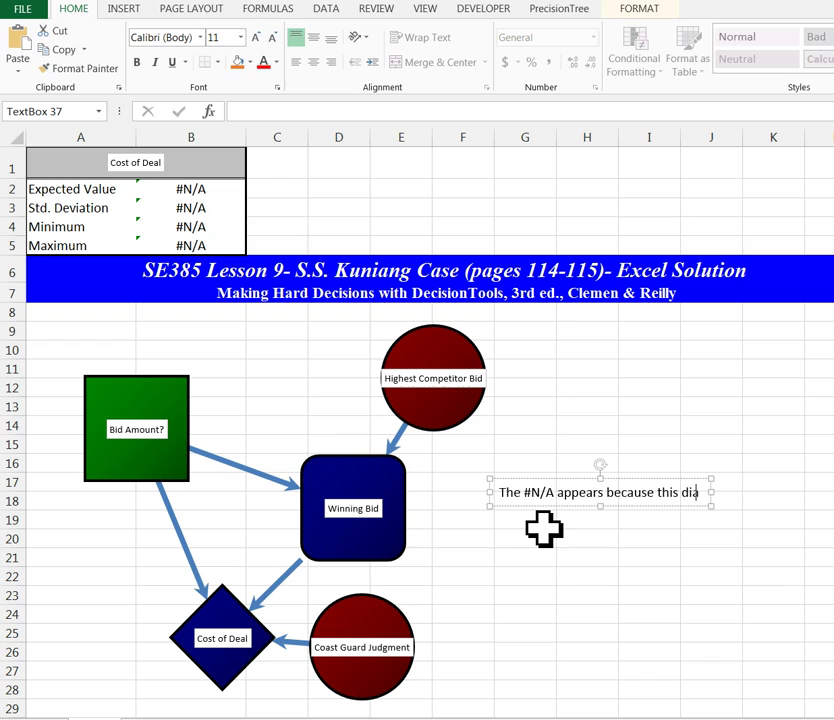
{"action": "type", "text": "gram presents"}
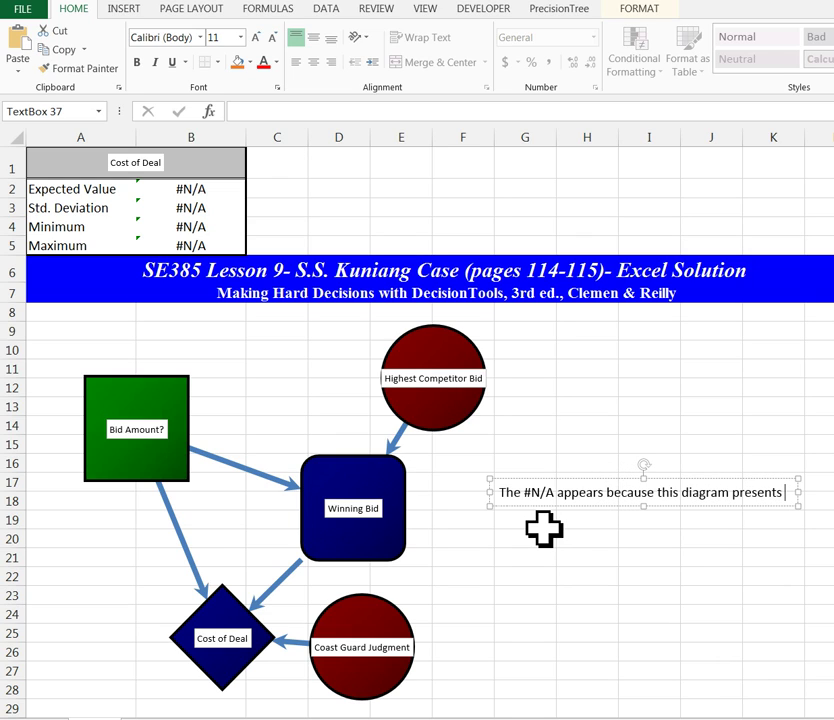
{"action": "type", "text": " the struc"}
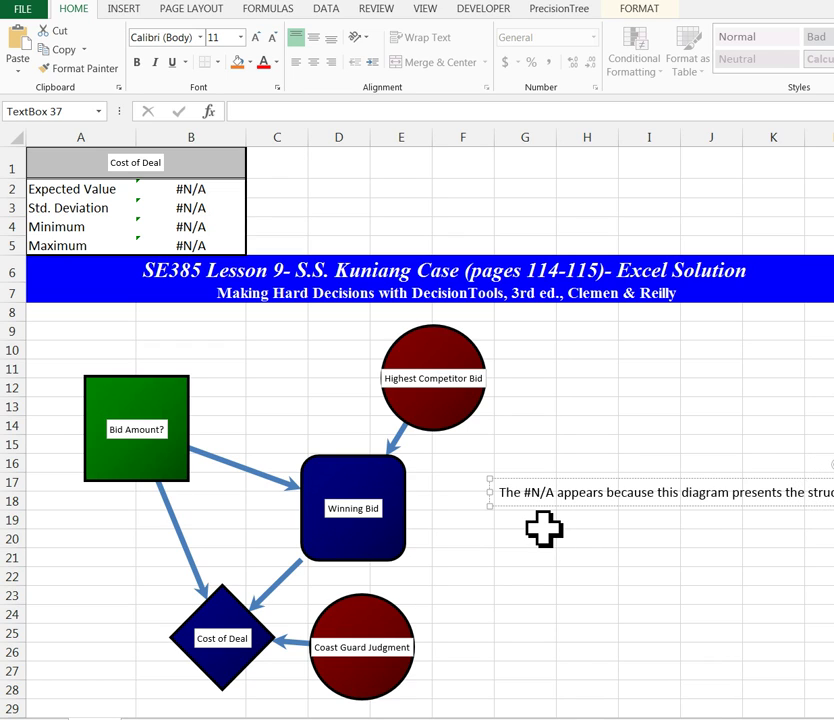
{"action": "left_click_drag", "start_coordinate": [833, 506], "coordinate": [631, 586]}
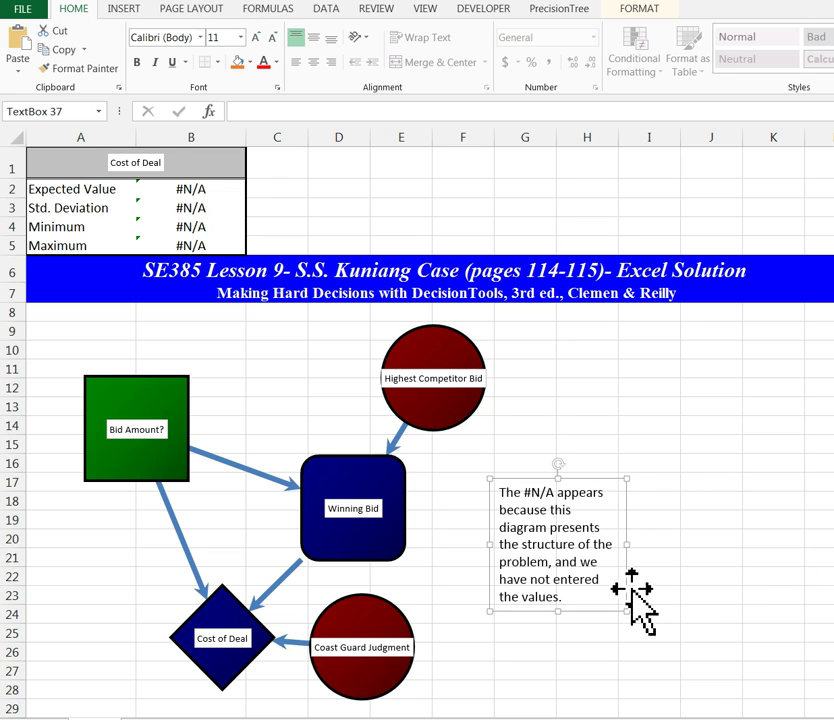
{"action": "left_click", "coordinate": [90, 208]}
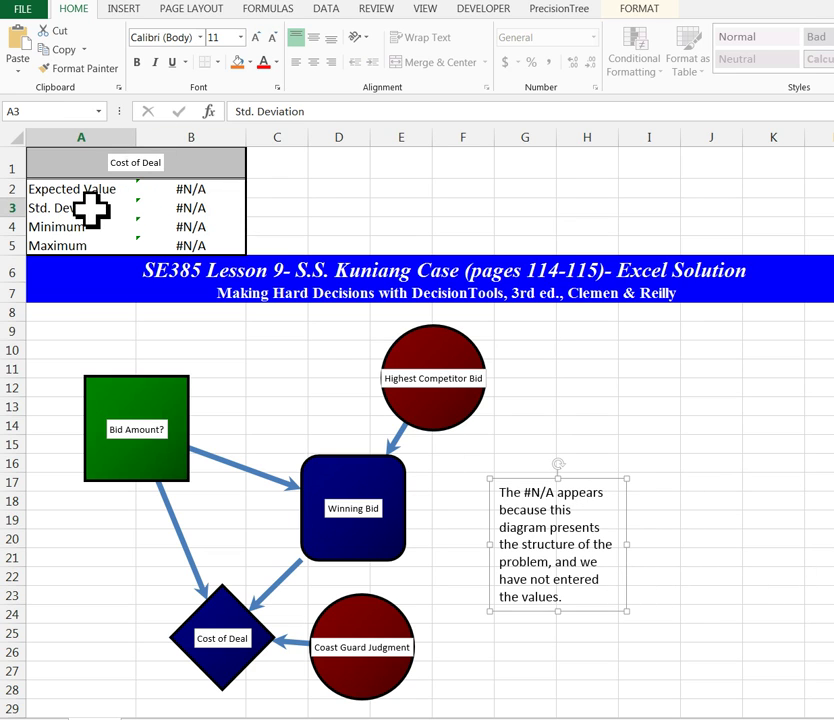
{"action": "left_click", "coordinate": [190, 209]}
{"action": "left_click", "coordinate": [192, 230]}
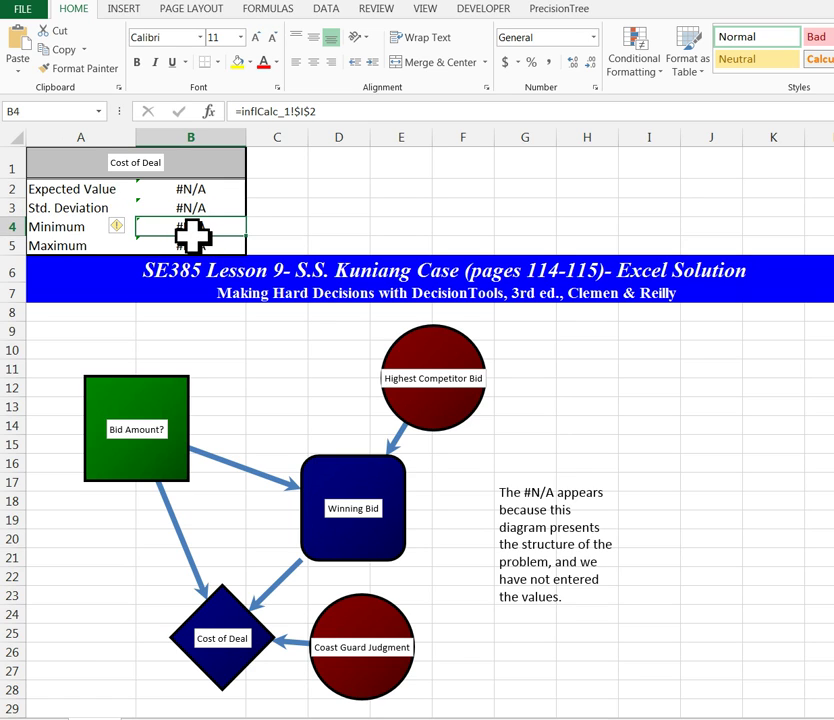